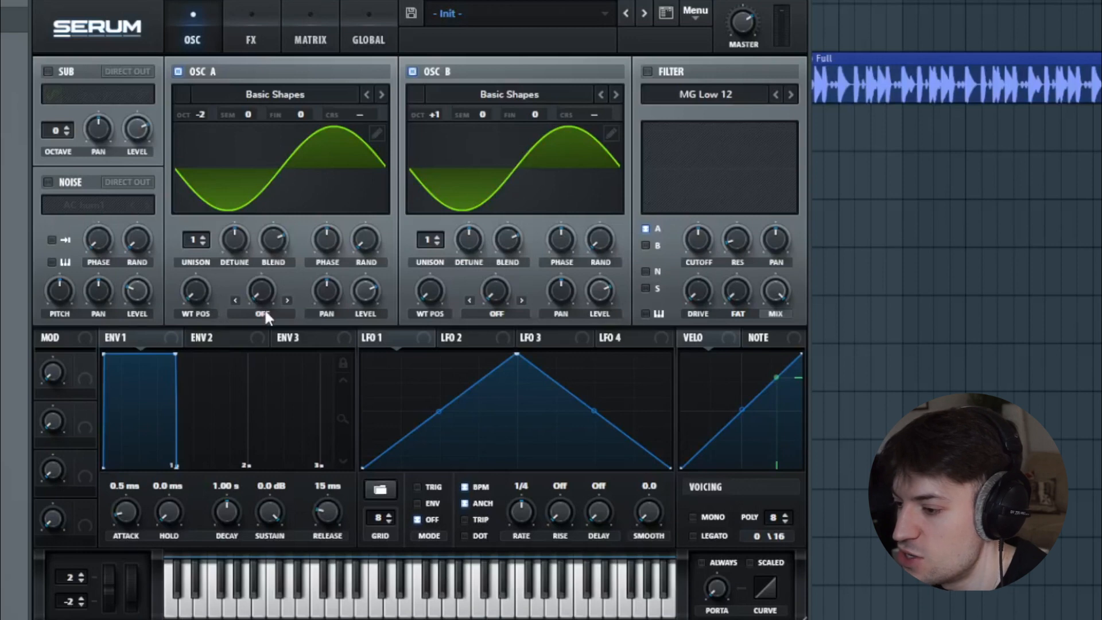
Set oscillator A's warp mode to FM (from B) and turn oscillator B's level all the way down
left_click(260, 314)
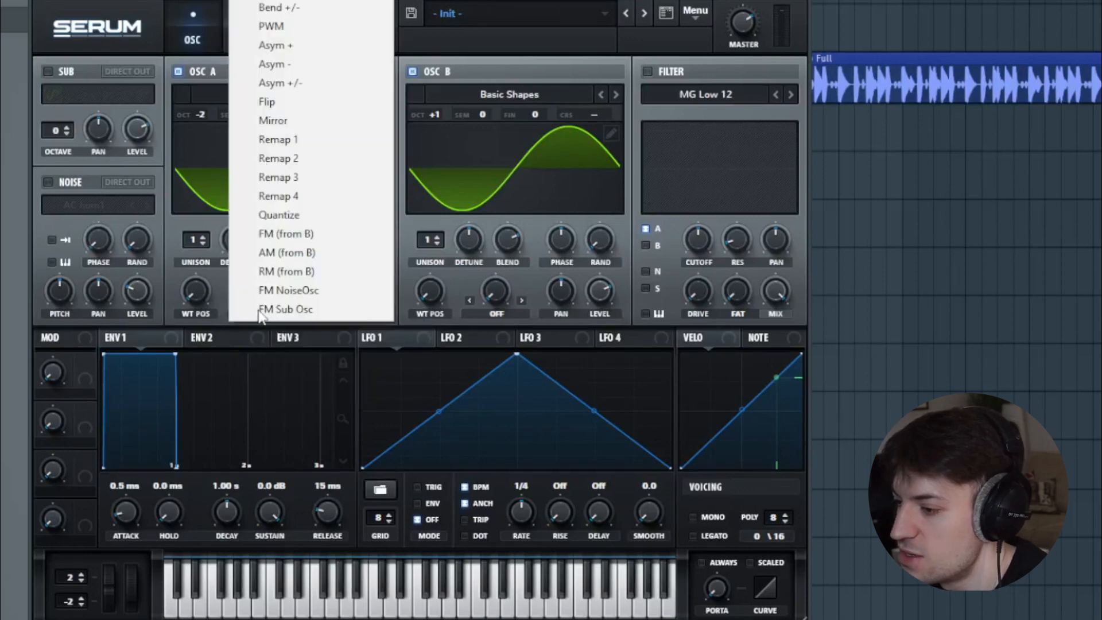
left_click(310, 236)
left_click_drag(264, 294, 291, 223)
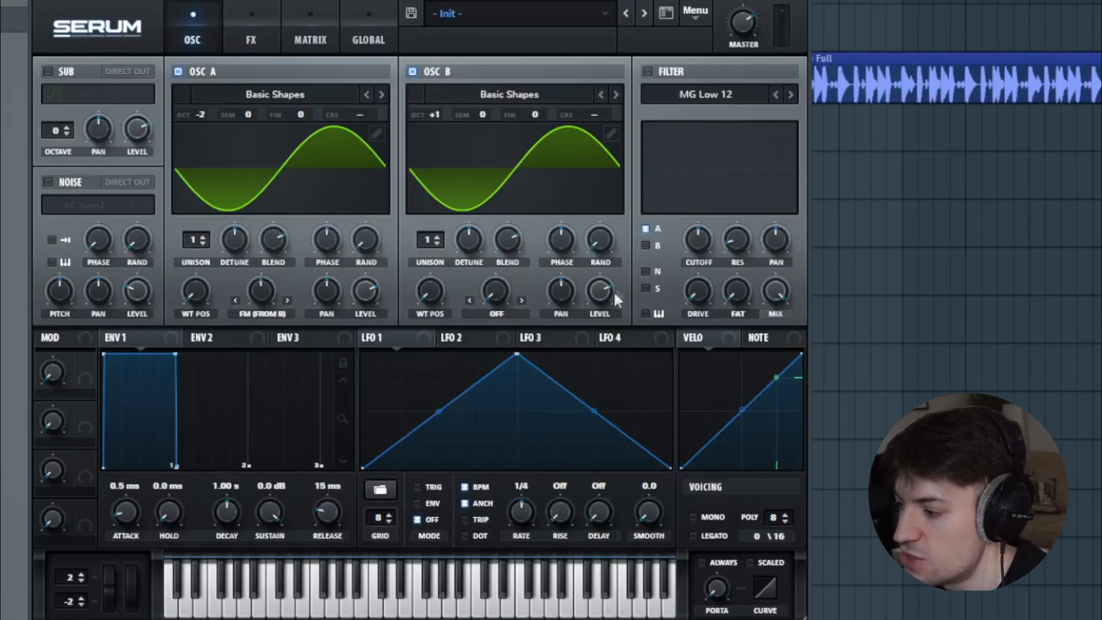
left_click_drag(606, 291, 587, 459)
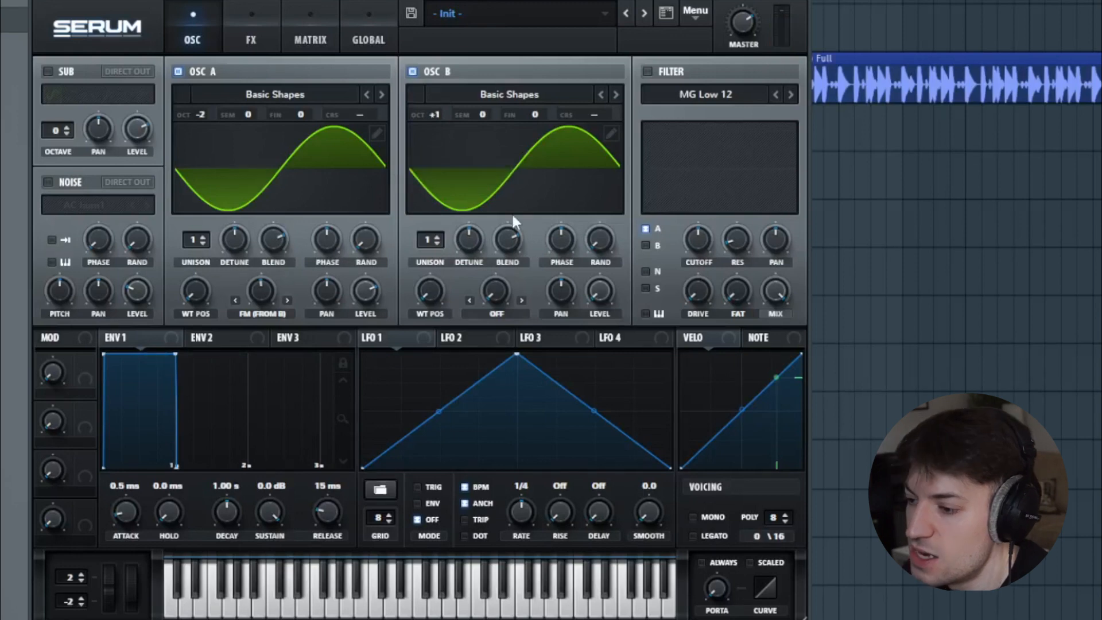
Enable the noise oscillator with the Analog sample ARP pink and raise its level slightly
left_click(48, 182)
left_click(104, 205)
mouse_move(118, 223)
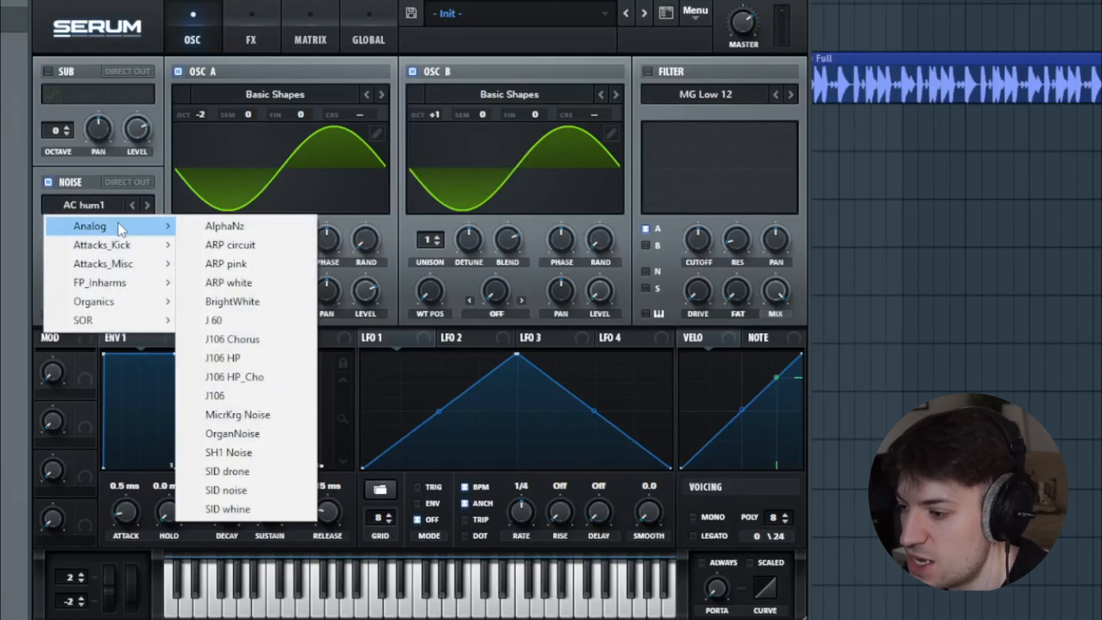
left_click(269, 265)
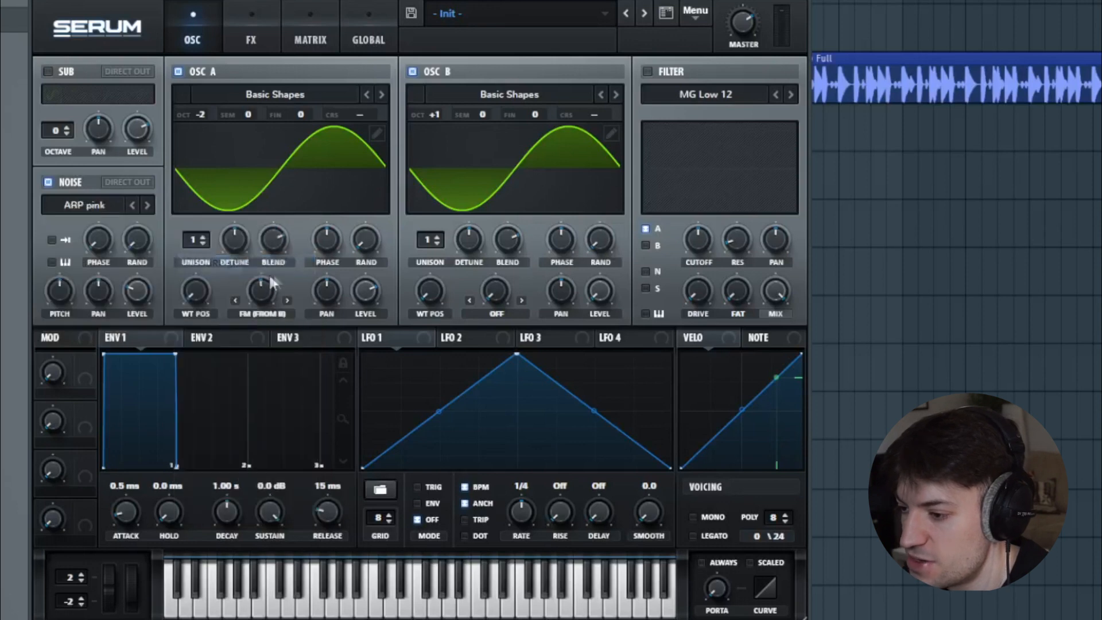
left_click_drag(132, 292, 146, 277)
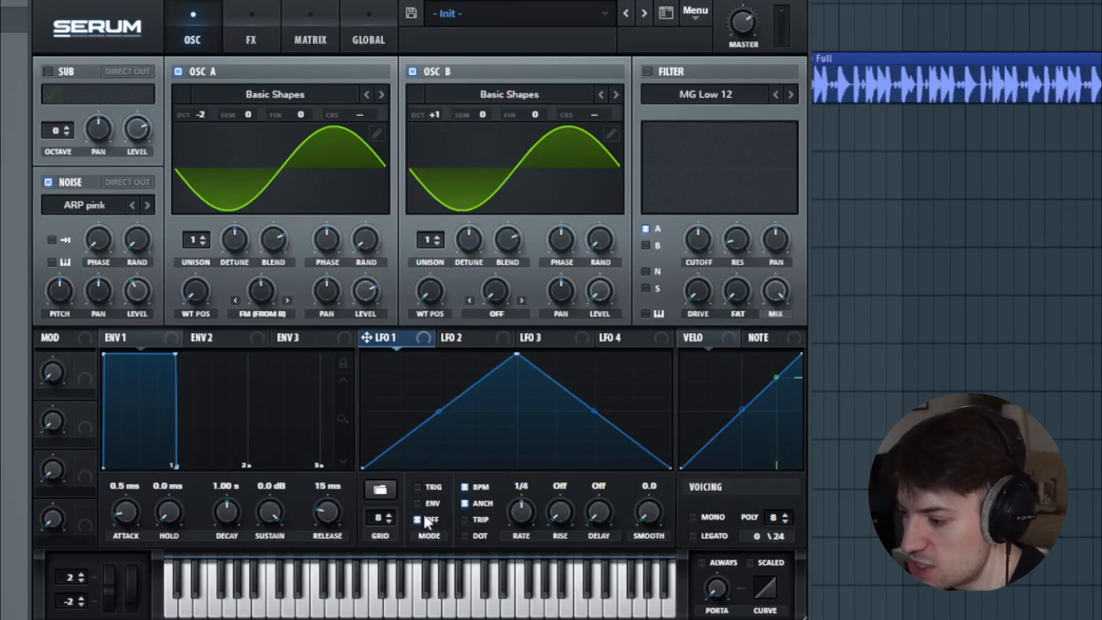
Set LFO 1 to Trig with triplet timing and assign it to the noise level from 0%, oscillator A's FM warp at about 54, and oscillator A's level
left_click(416, 487)
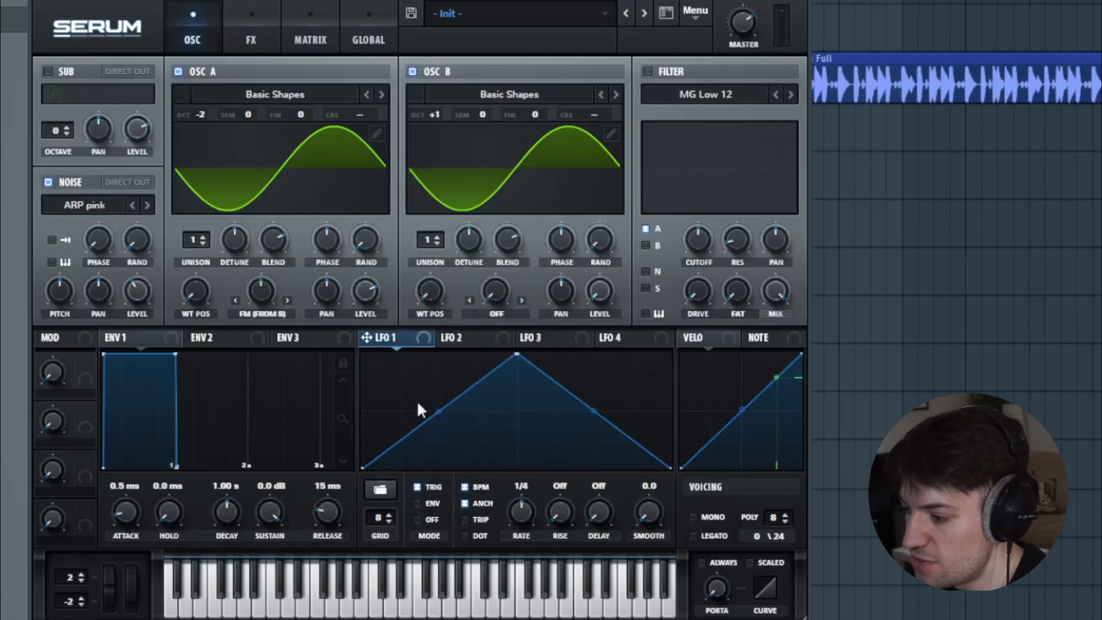
left_click(465, 519)
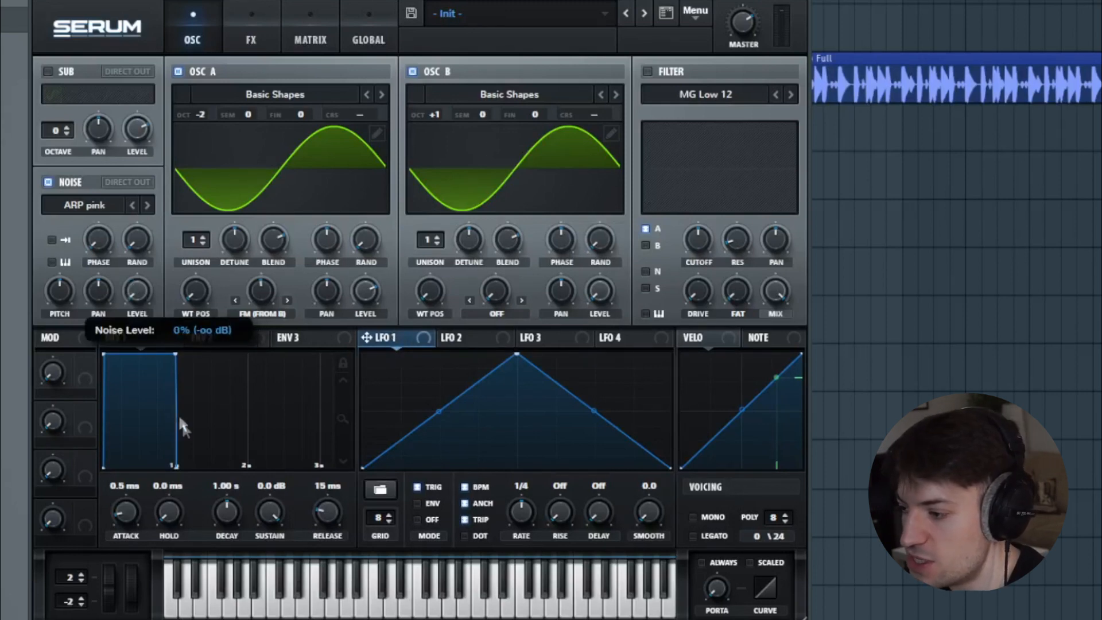
left_click_drag(137, 298, 134, 333)
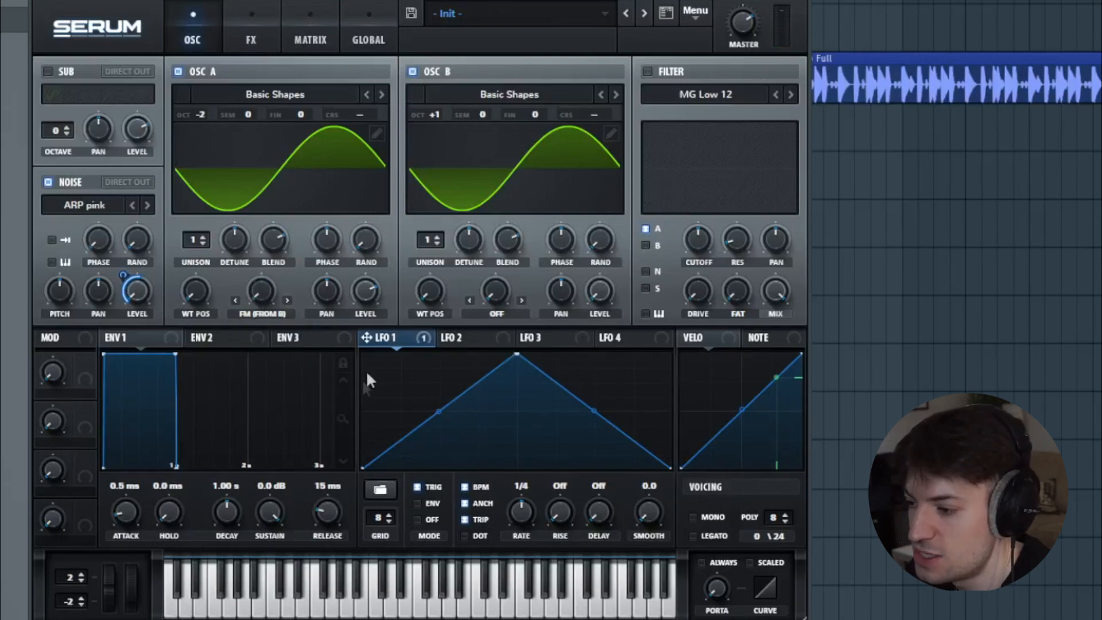
left_click_drag(366, 338, 248, 331)
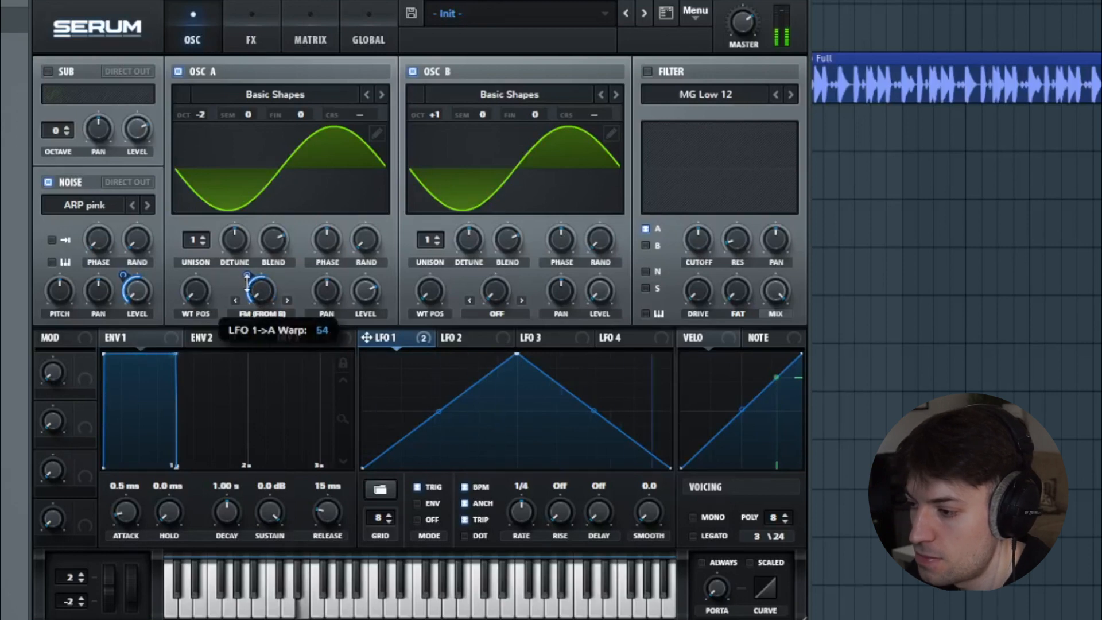
left_click_drag(360, 307, 359, 294)
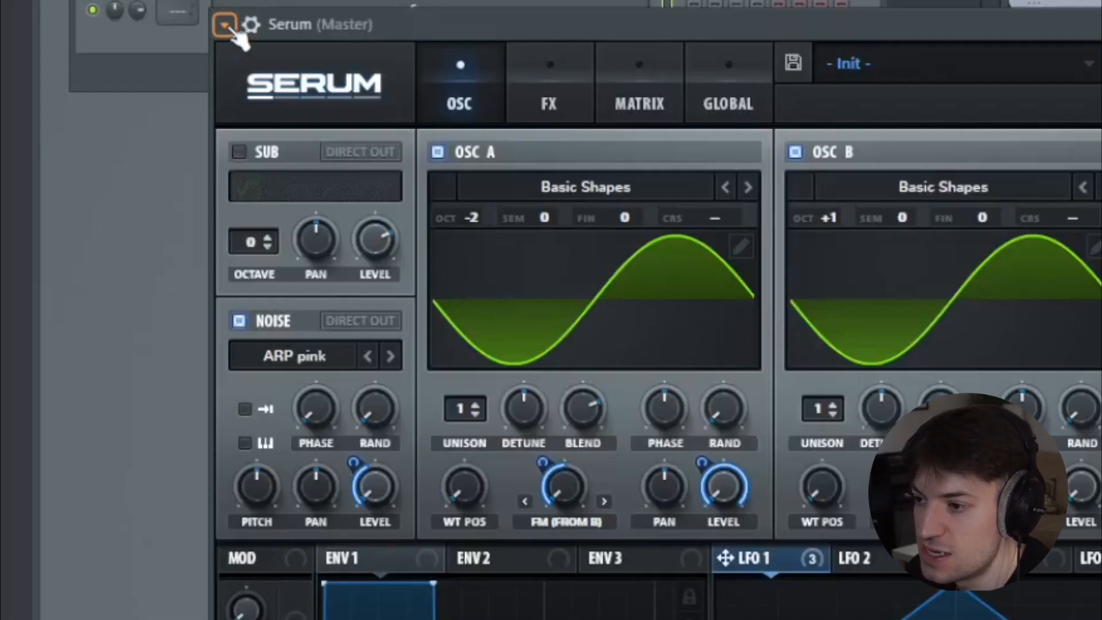
Browse the synth's parameters and create an automation clip for LFO1 Rate in the playlist
left_click(225, 25)
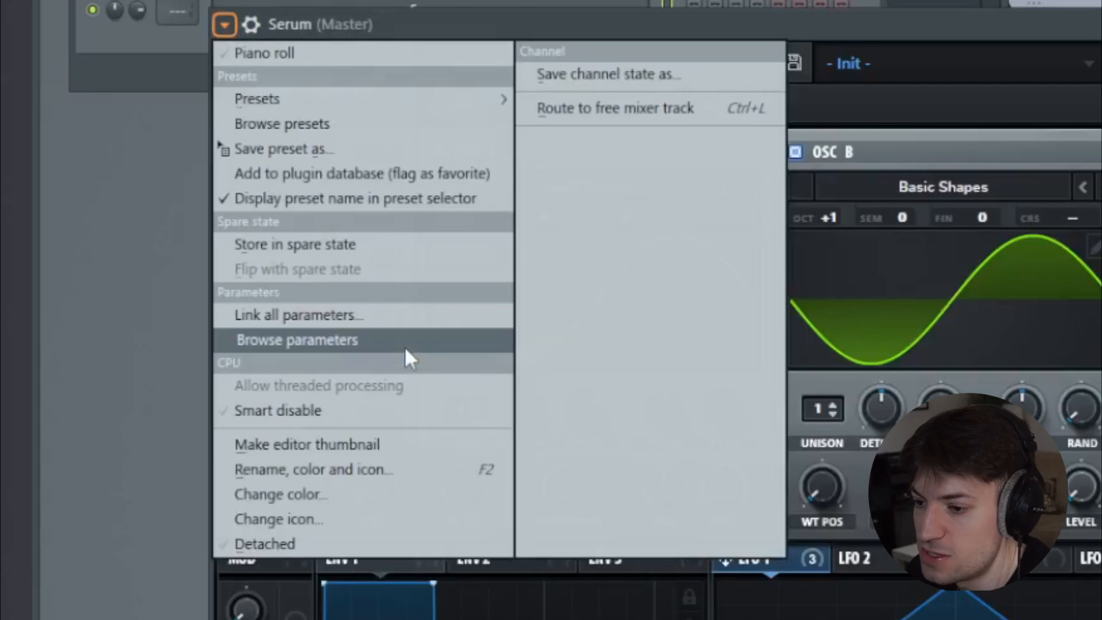
left_click(405, 343)
left_click_drag(106, 590, 110, 592)
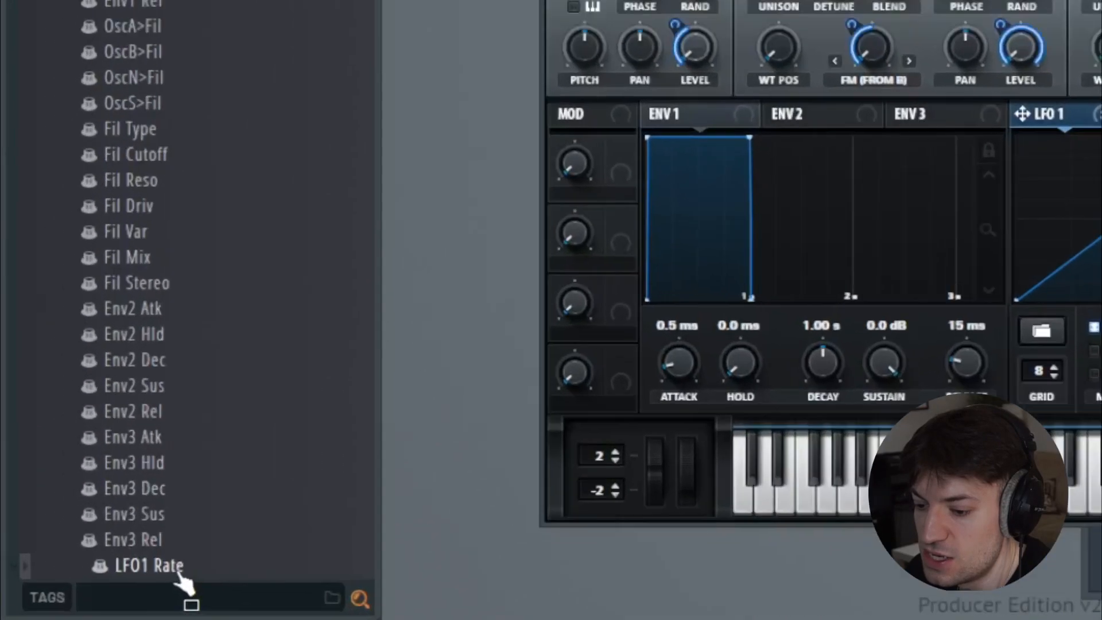
right_click(109, 591)
left_click(438, 259)
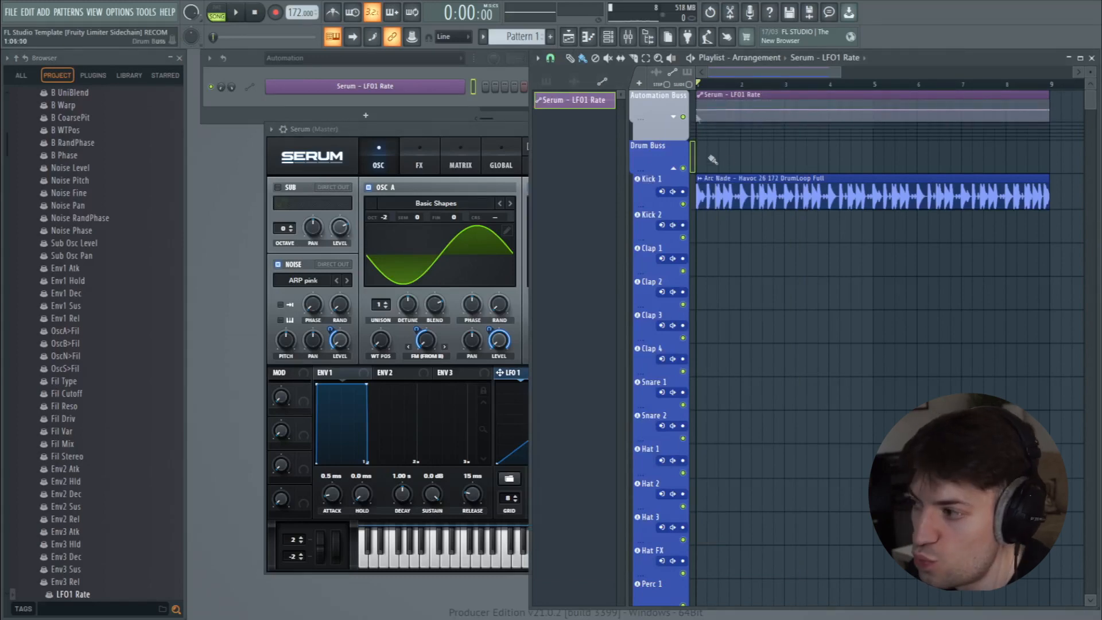
Reopen the Serum window from the channel rack and set LFO 1's rate to 1/4 t
key("Page_Down")
left_click(472, 123)
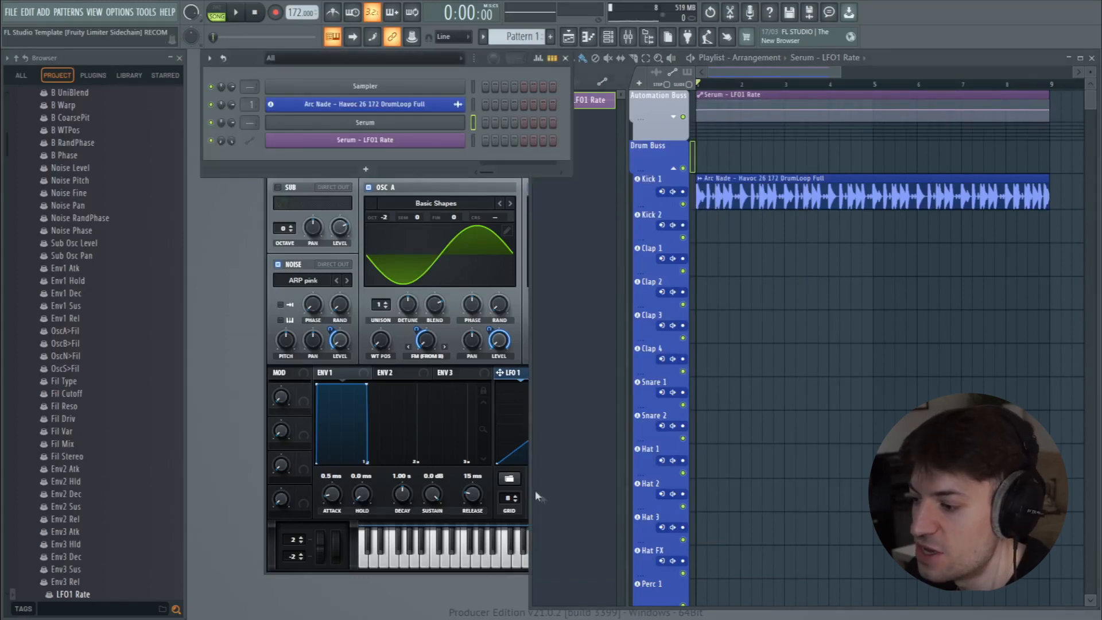
left_click(504, 485)
left_click_drag(610, 499, 613, 498)
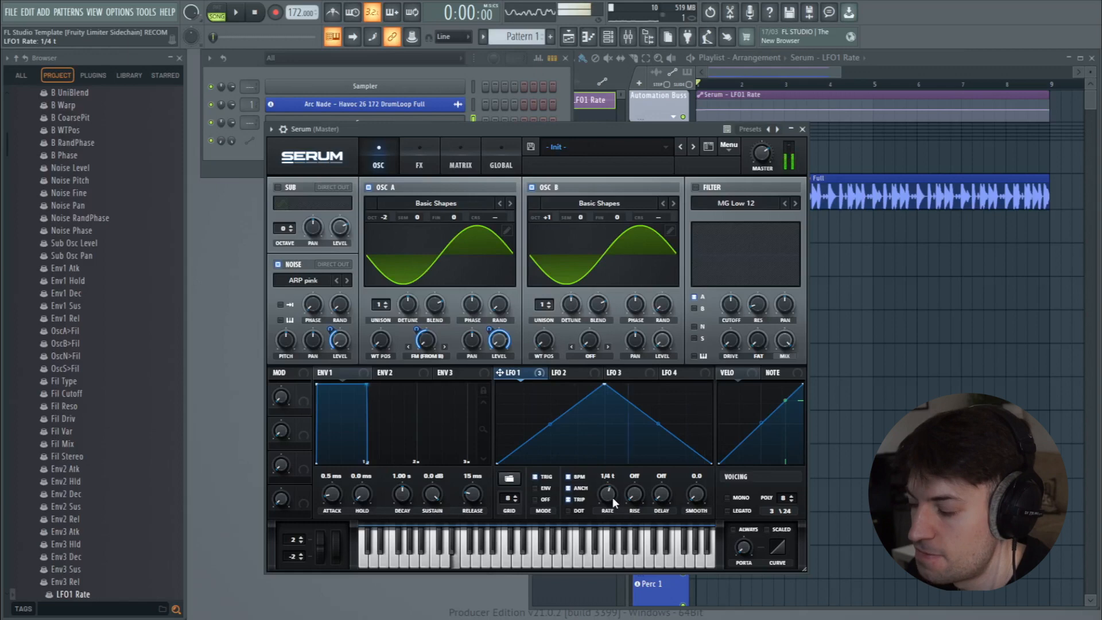
left_click(771, 93)
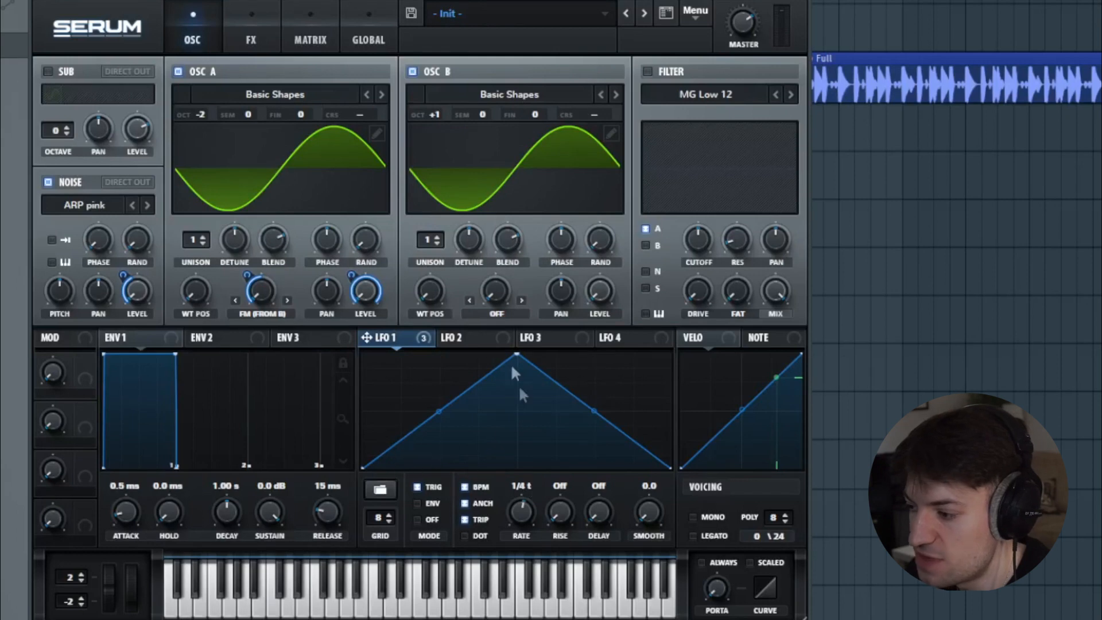
Reshape LFO 1 into an inverted triangle, starting and ending at full height with a valley in the middle
left_click_drag(517, 355, 324, 317)
double_click(508, 442)
left_click_drag(508, 442, 518, 497)
double_click(614, 394)
left_click_drag(614, 394, 746, 286)
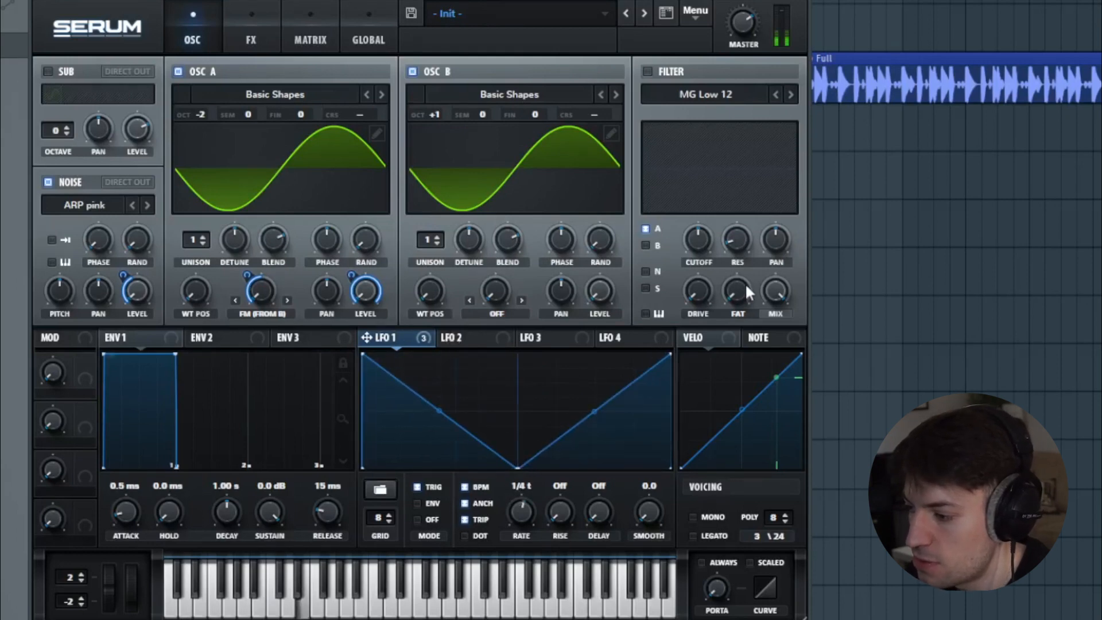
Reshape LFO 1 into two equal triangular peaks with a valley at the midpoint, and set its rate to 1/4
left_click_drag(362, 356, 450, 315)
double_click(515, 354)
left_click_drag(515, 354, 515, 484)
double_click(577, 422)
left_click_drag(578, 423, 578, 339)
double_click(608, 354)
left_click_drag(607, 354, 674, 532)
mouse_move(524, 518)
left_mouse_down()
mouse_move(526, 529)
mouse_move(529, 512)
left_mouse_up()
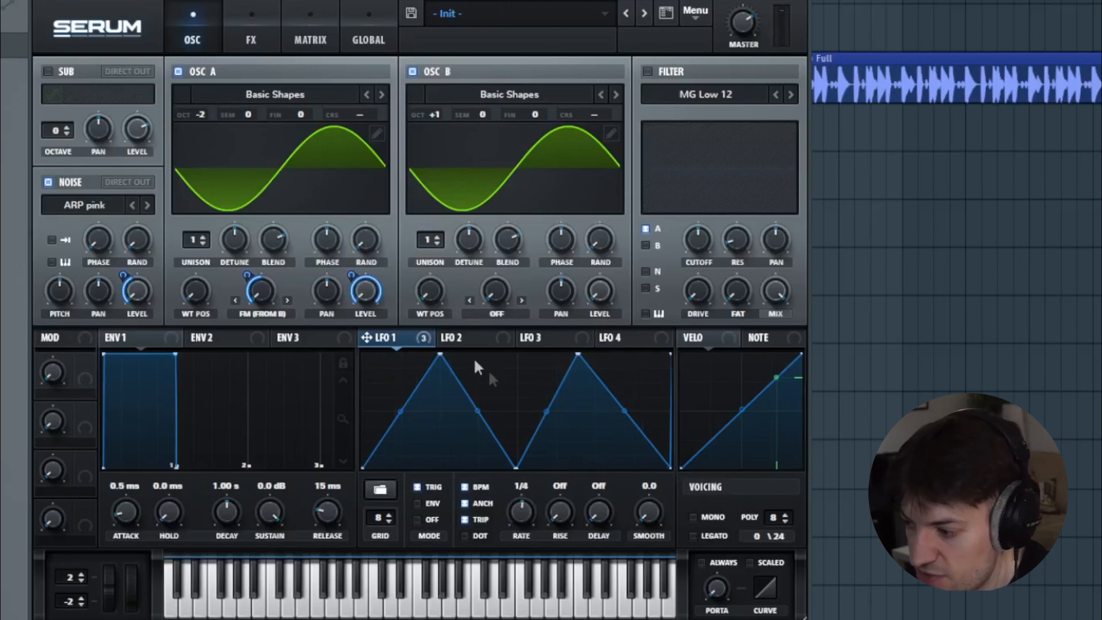
Shift LFO 1's two peaks in time, nudging the second one and moving the first close to the start
left_click_drag(578, 355, 571, 328)
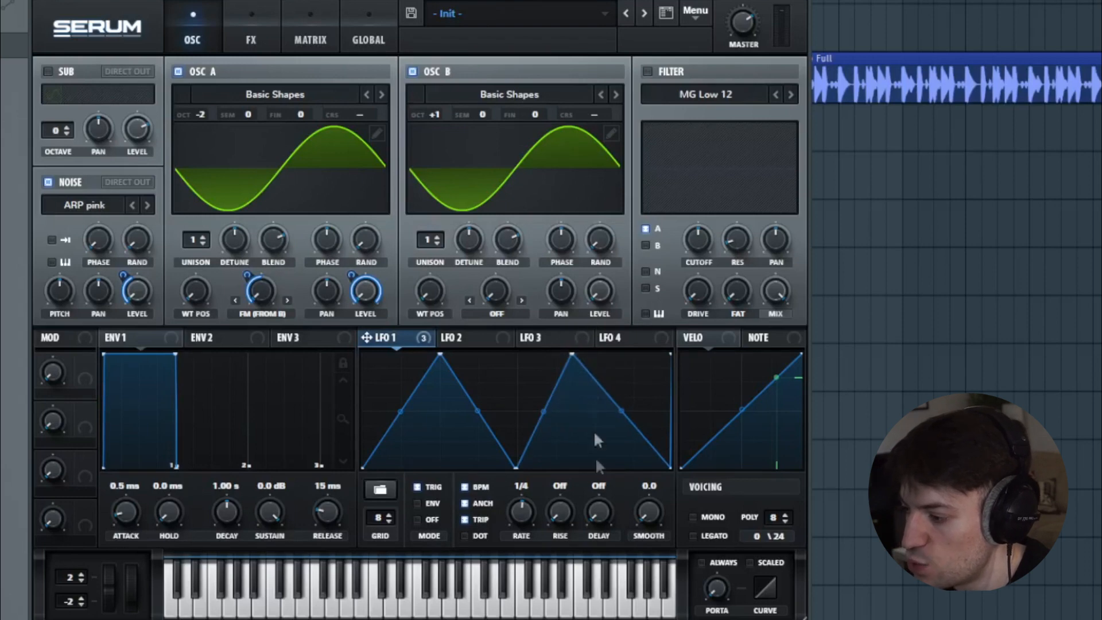
mouse_move(572, 354)
left_mouse_down()
mouse_move(590, 347)
mouse_move(580, 351)
left_mouse_up()
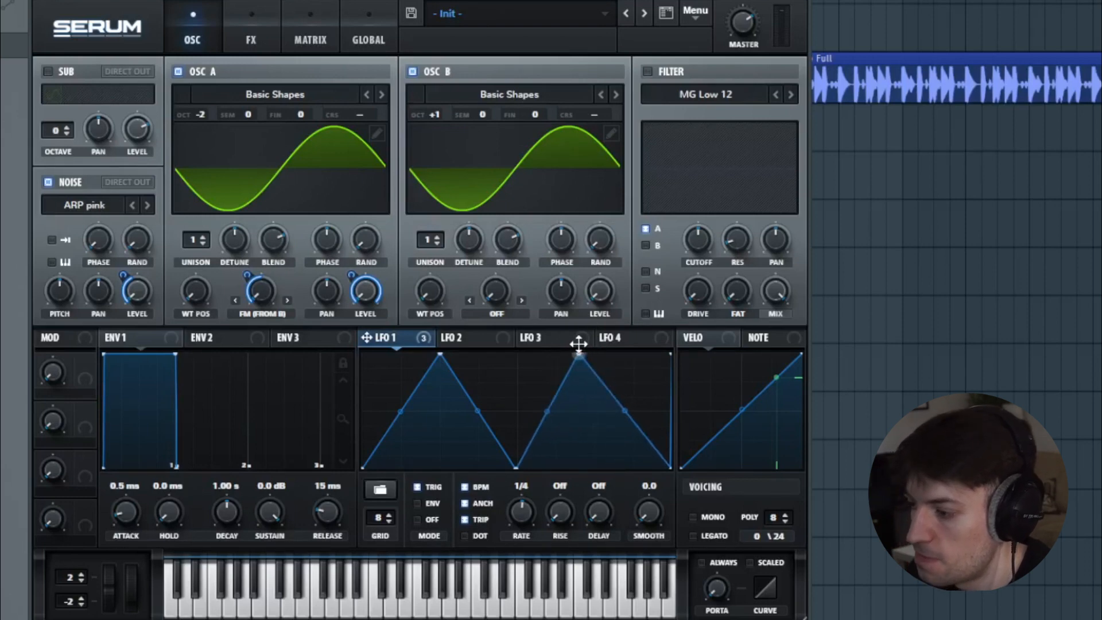
left_click_drag(440, 354, 380, 344)
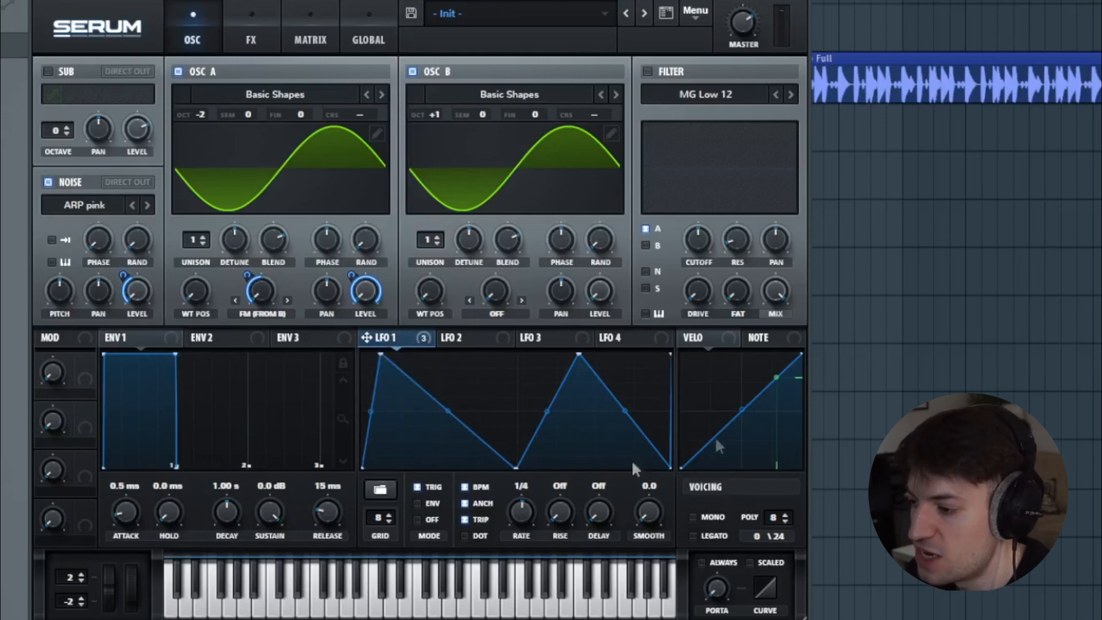
Turn LFO 1 back into a single triangle by raising the middle point to full height and removing both other peaks
double_click(381, 354)
left_click_drag(514, 463, 518, 309)
double_click(581, 353)
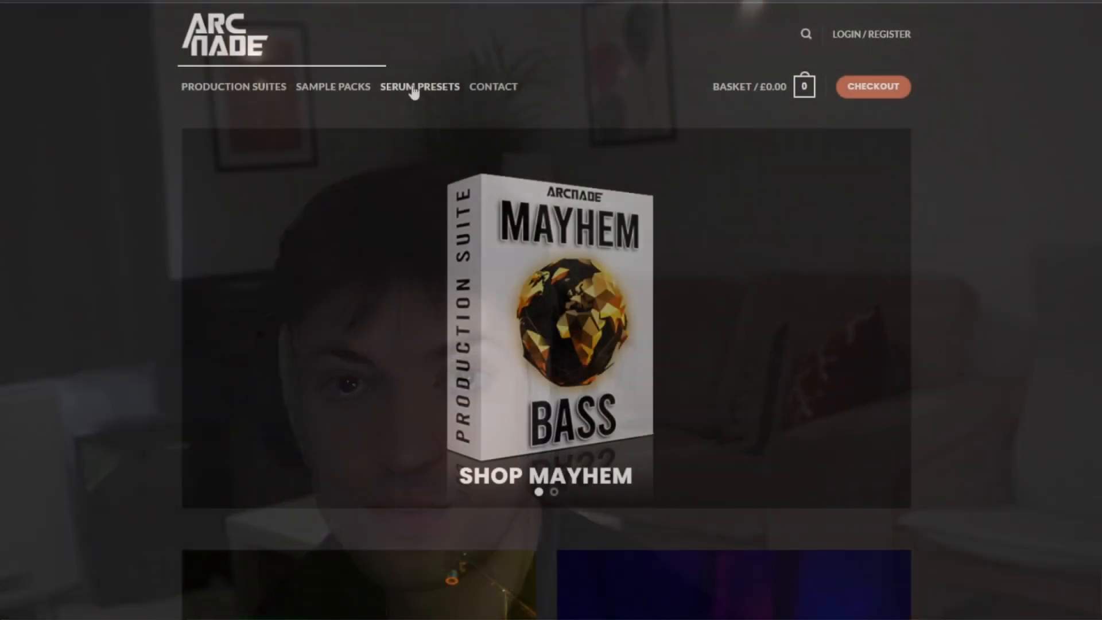
Switch to the arcnade.com store, open the Heavy Style Vol. 1 Serum preset pack and read through its description
left_click(412, 87)
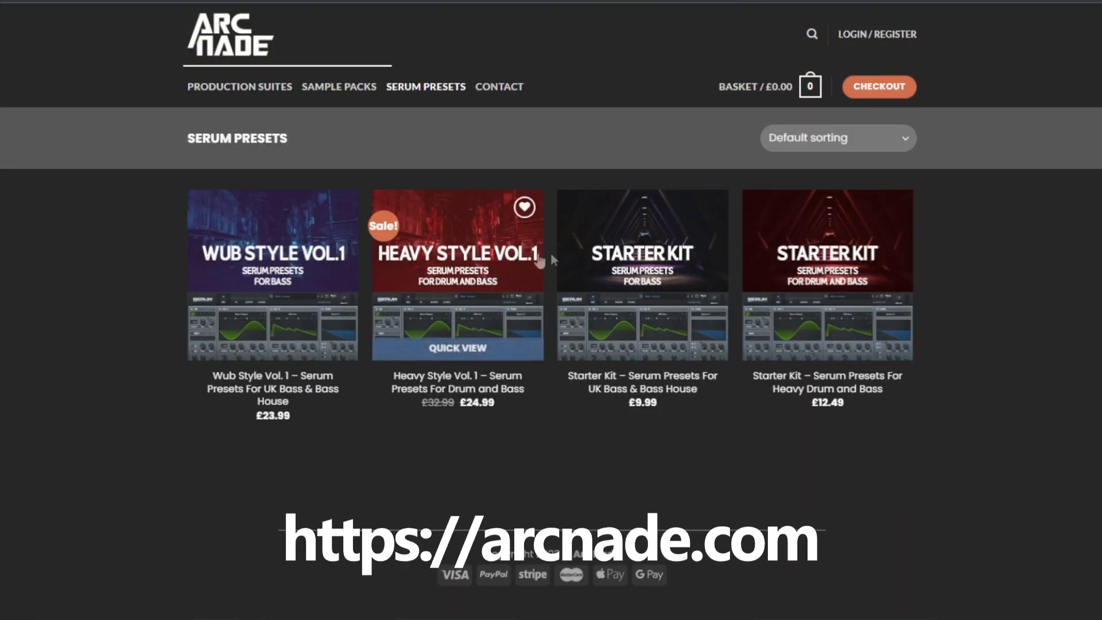
left_click(458, 270)
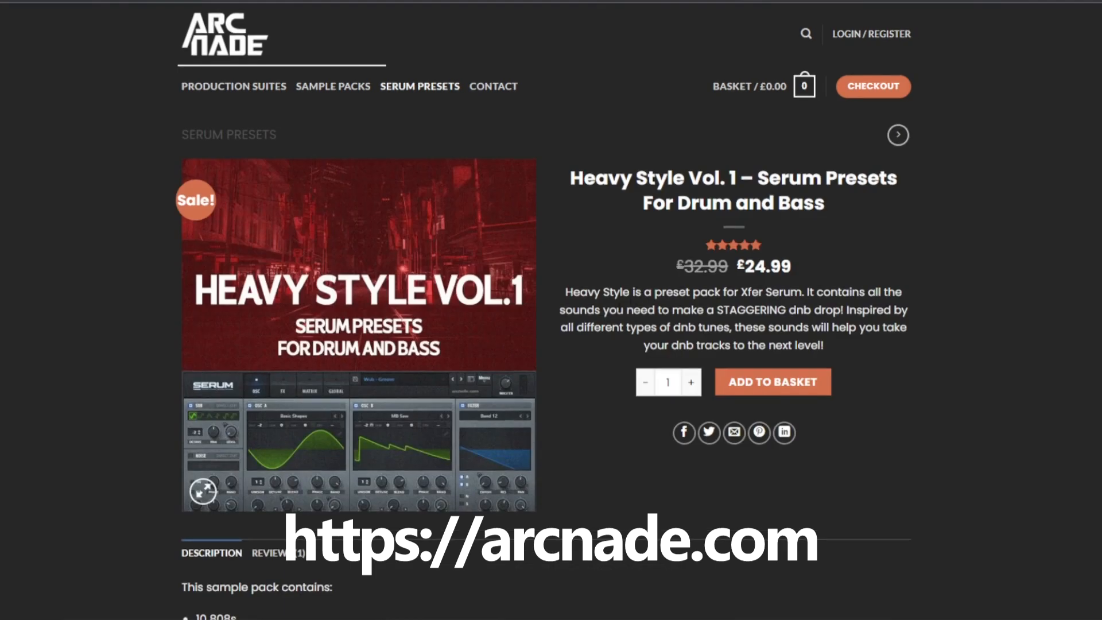
scroll(619, 307, "down", 3)
scroll(619, 307, "down", 6)
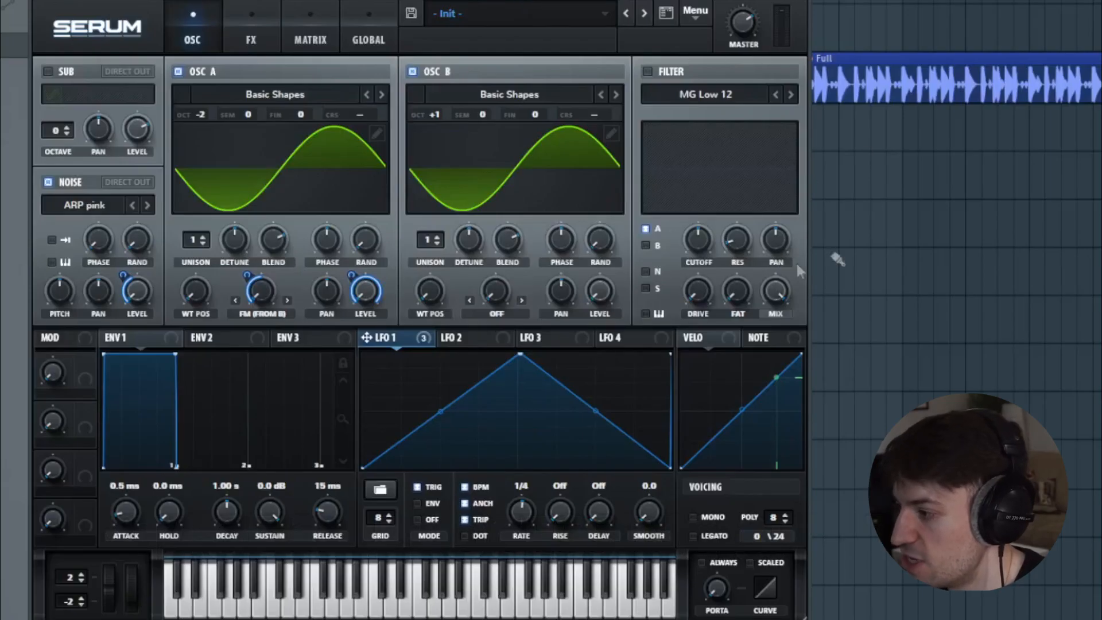
Enable the filter for oscillators A, B and noise, using the Multi type BN 12 with a low cutoff and some drive
left_click(647, 71)
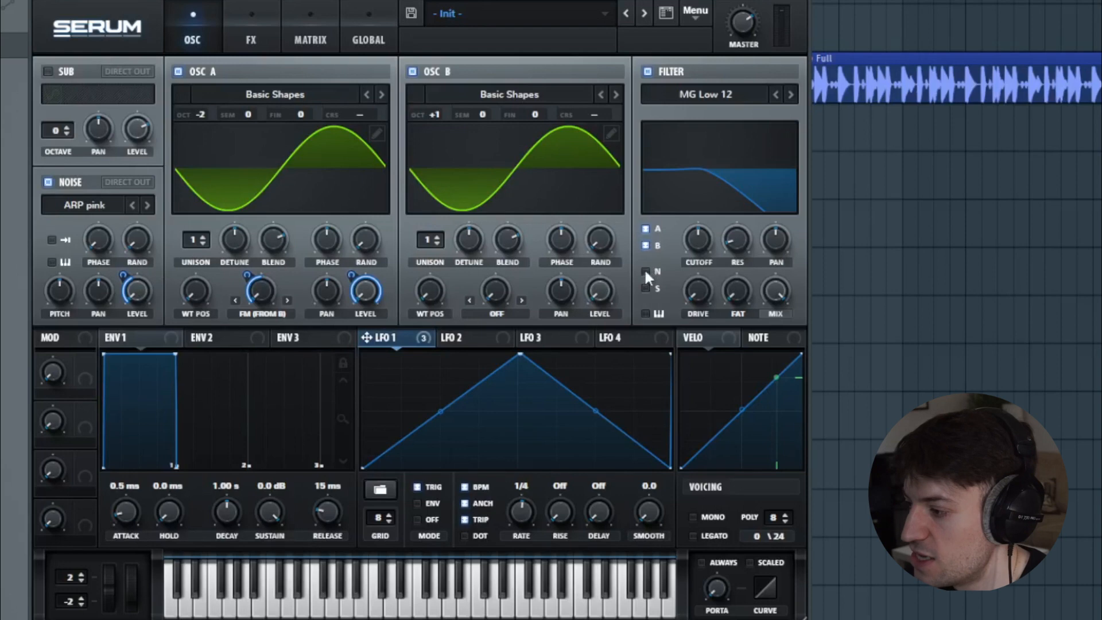
left_click(730, 100)
mouse_move(707, 175)
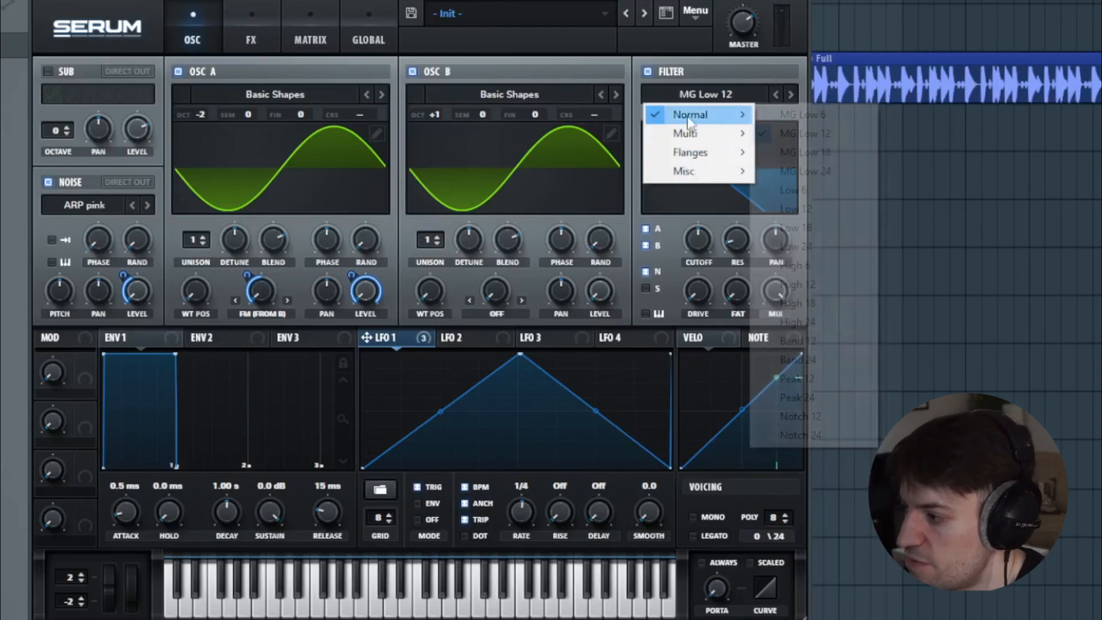
mouse_move(686, 142)
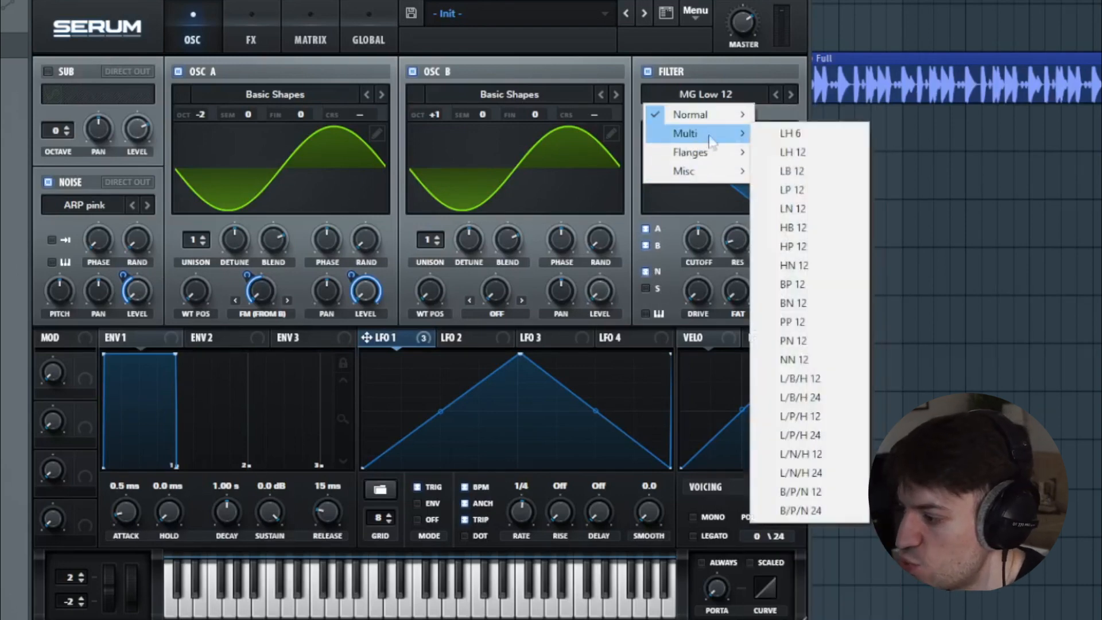
left_click(805, 306)
left_click_drag(696, 244, 731, 266)
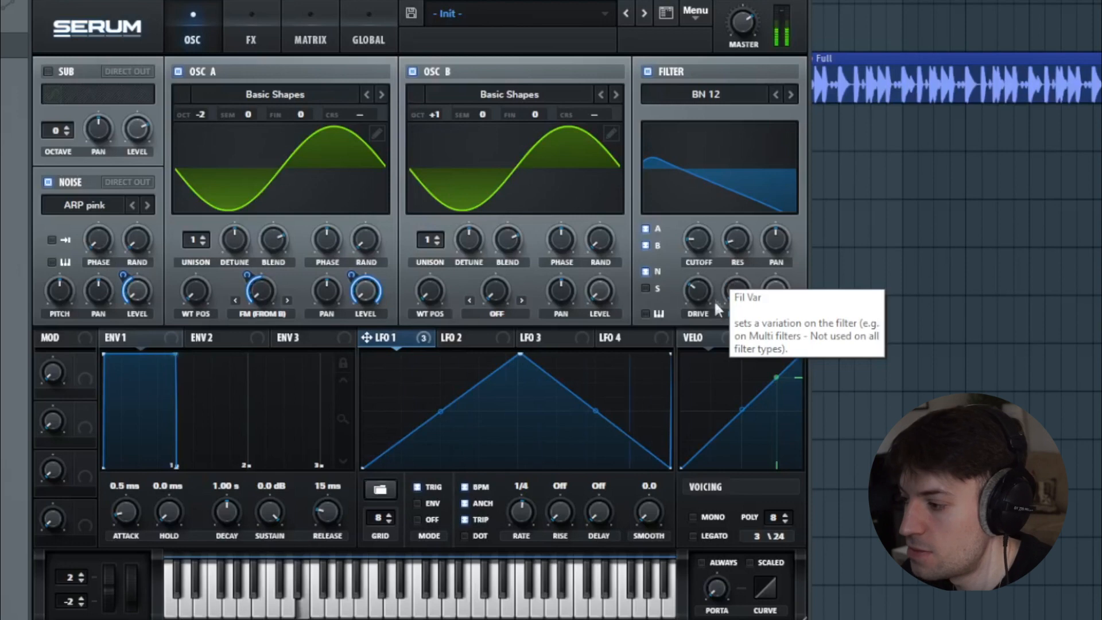
Enable Diode 1 distortion at the head of the effects chain with increased drive, and modulate its mix from 0% with LFO 1
left_click(248, 32)
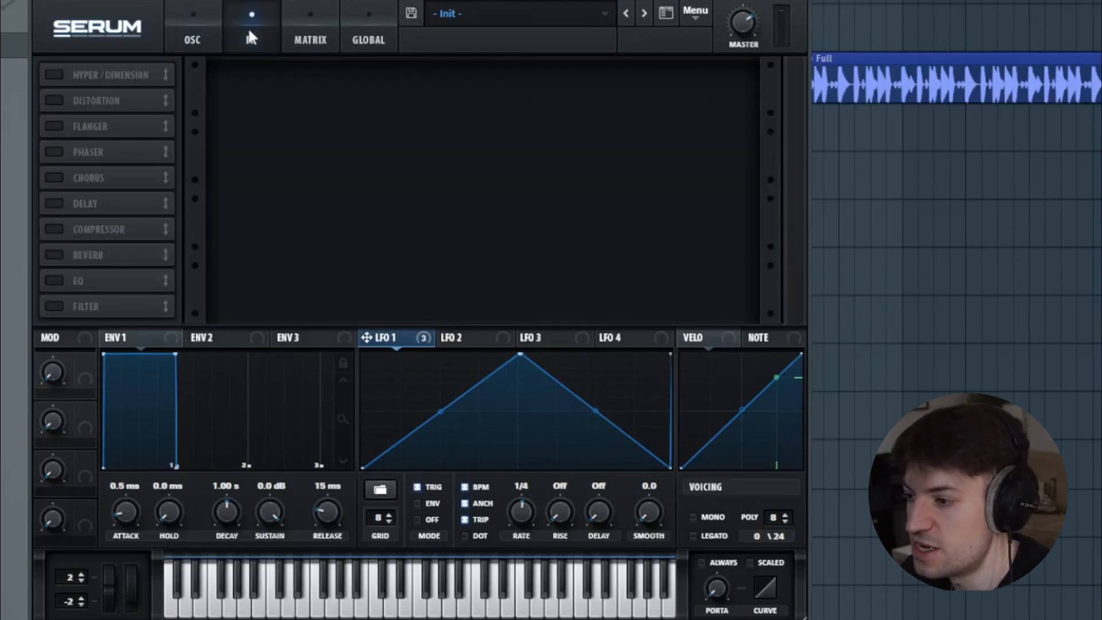
left_click(54, 101)
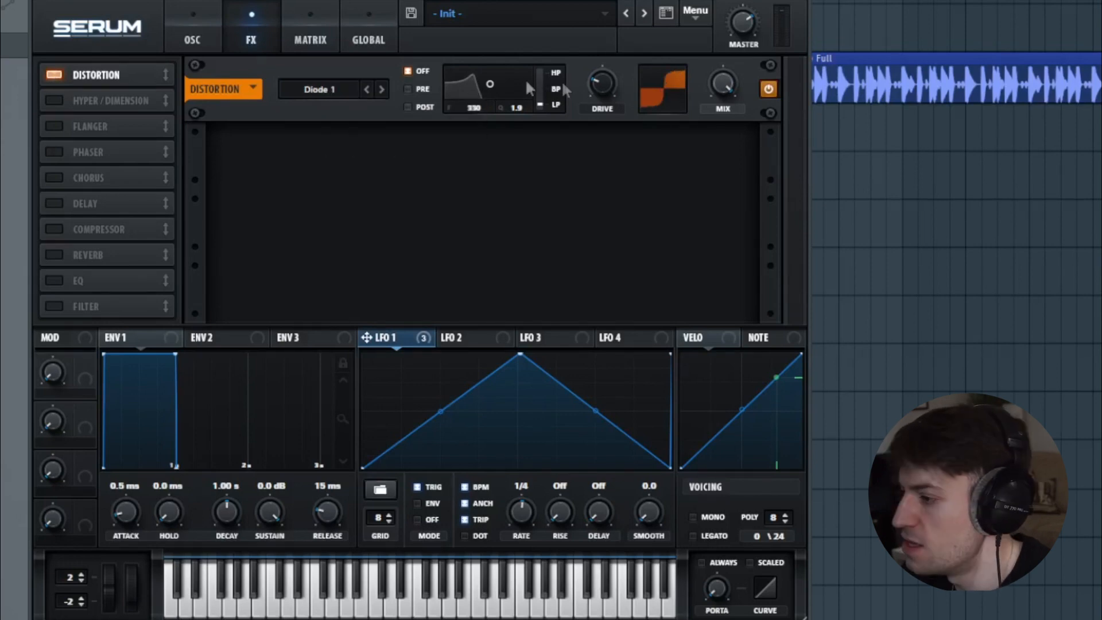
left_click_drag(651, 44, 659, 22)
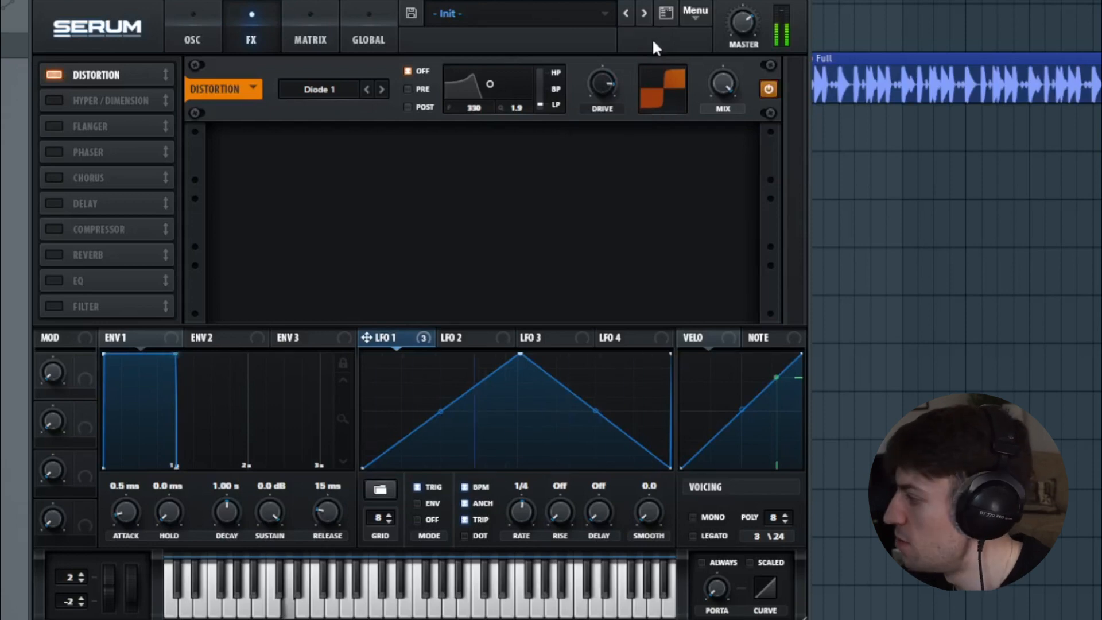
left_click_drag(721, 85, 711, 391)
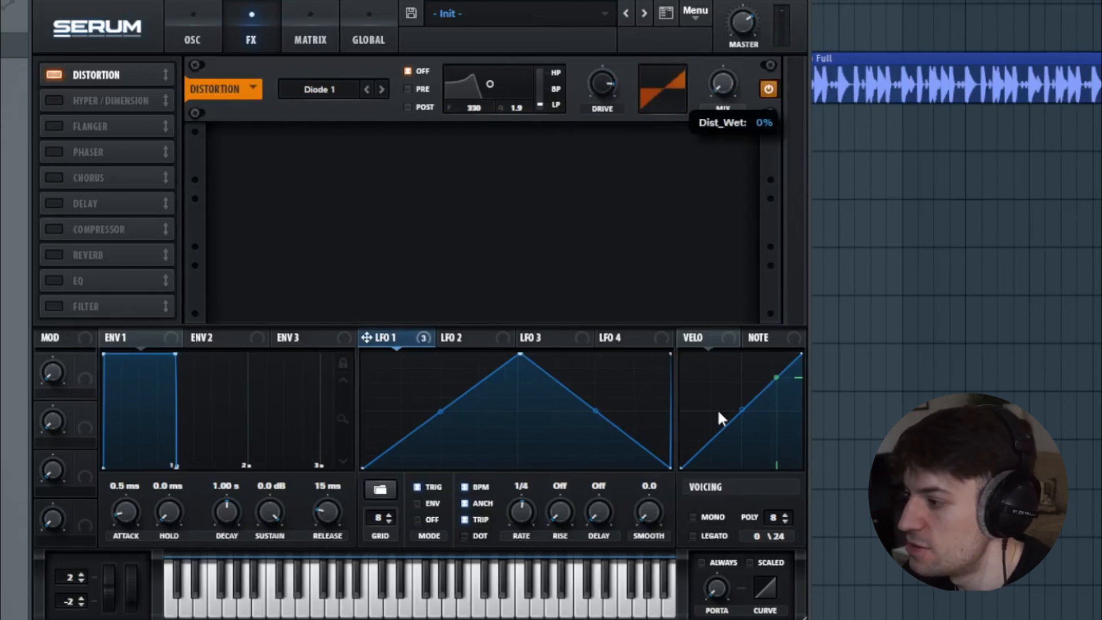
left_click_drag(374, 338, 725, 144)
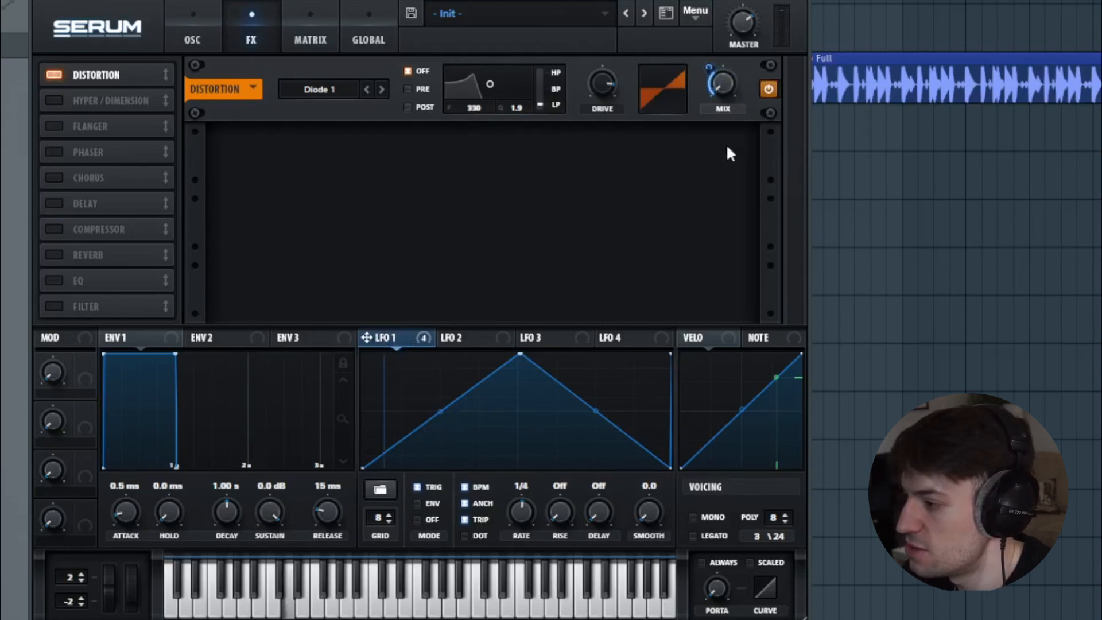
Set the distortion's filter to post-distortion and shape it as a band-pass at 385 Hz with a Q of 0.5
left_click(408, 106)
left_click_drag(542, 100, 568, 45)
left_click_drag(491, 86, 489, 84)
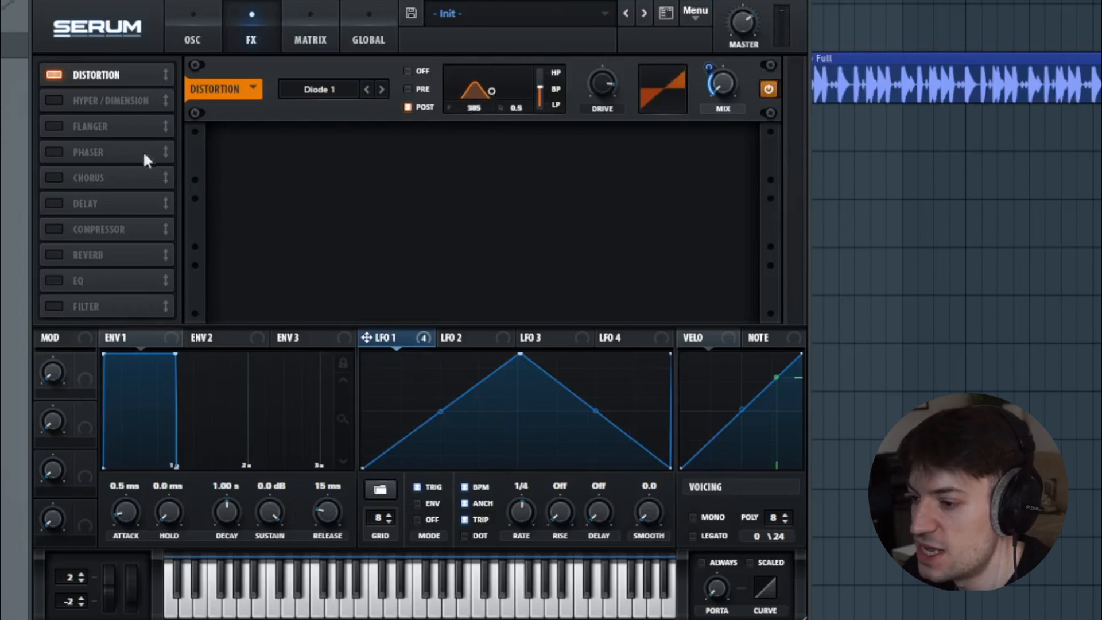
Enable the compressor directly after the distortion in multiband mode, lowering its threshold and raising its gain
left_click(63, 228)
left_click_drag(64, 228, 132, 102)
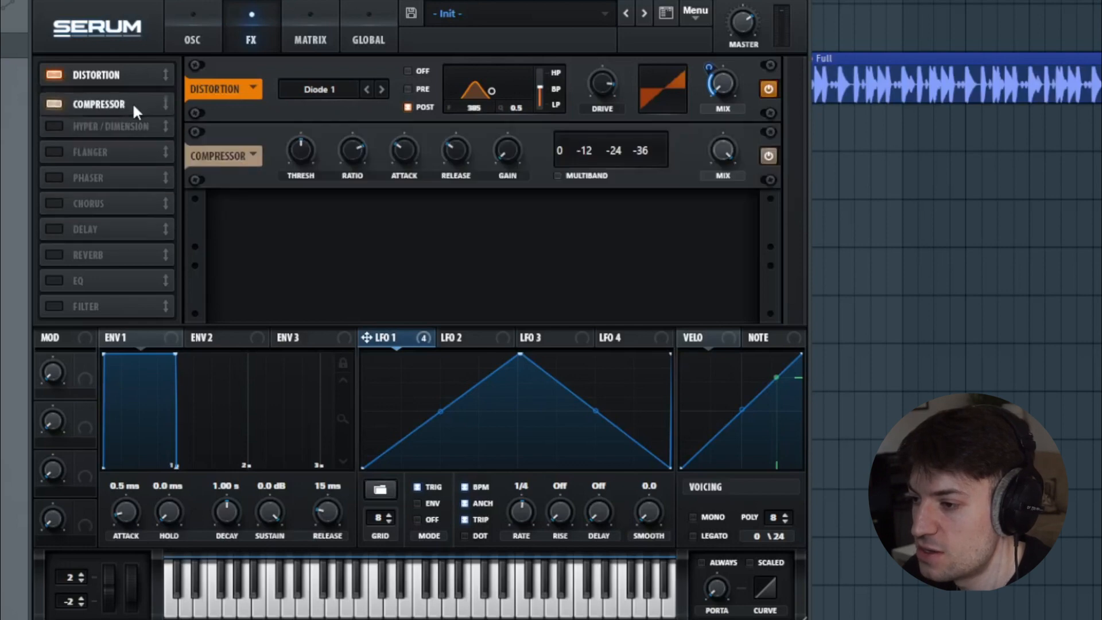
left_click(59, 100)
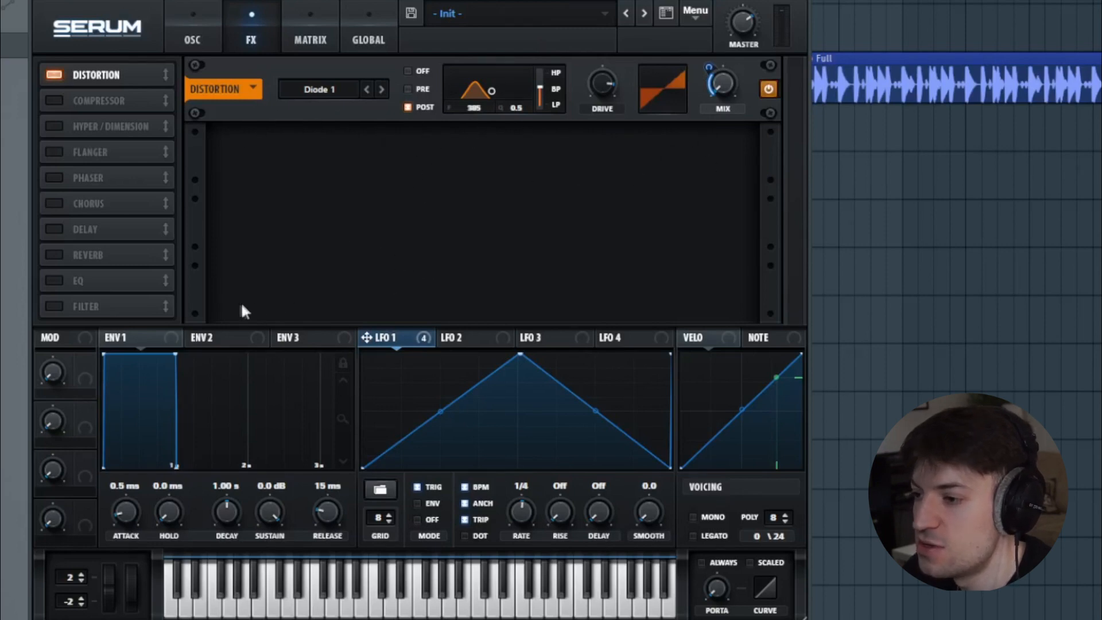
left_click(55, 101)
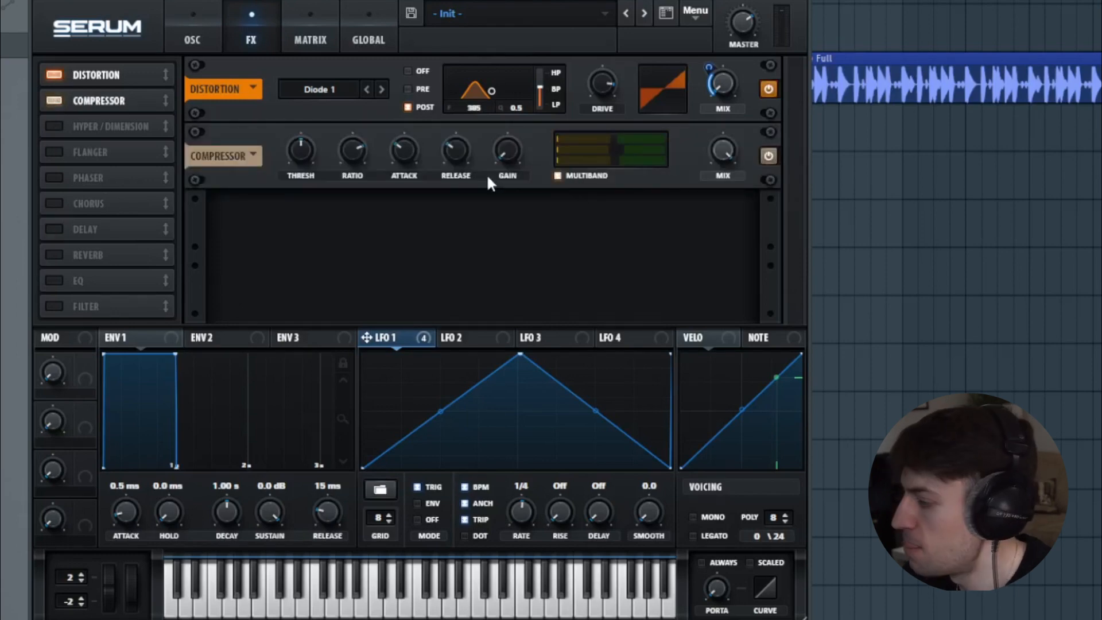
left_click_drag(303, 160, 304, 198)
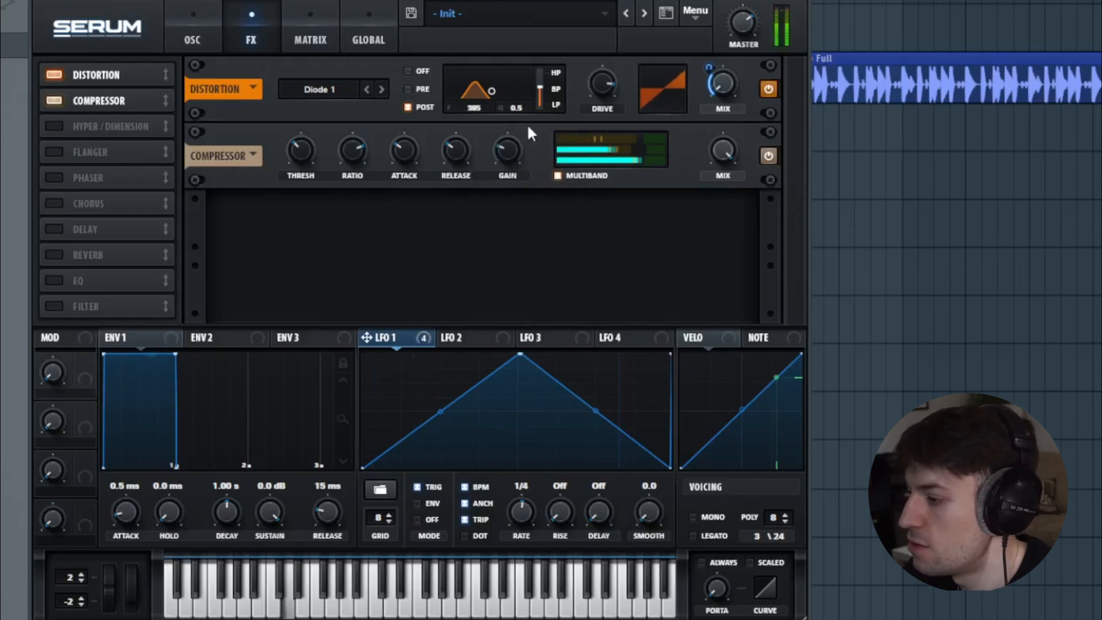
Lower the middle band's amount in the multiband compressor while keeping the other bands as they are
left_click_drag(652, 148, 610, 173)
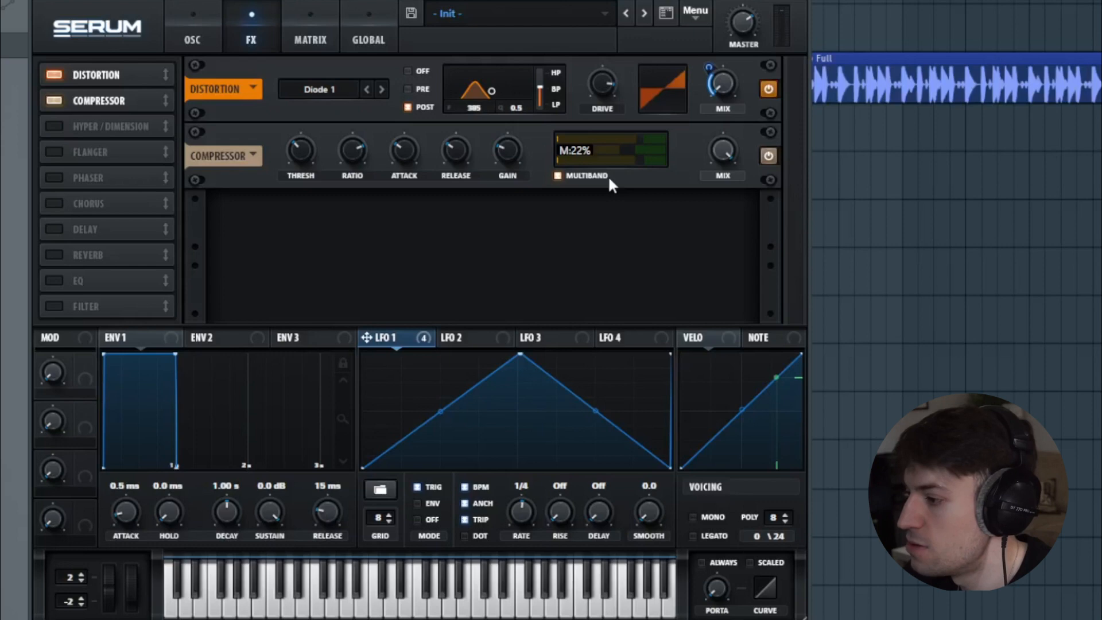
left_click_drag(543, 204, 532, 210)
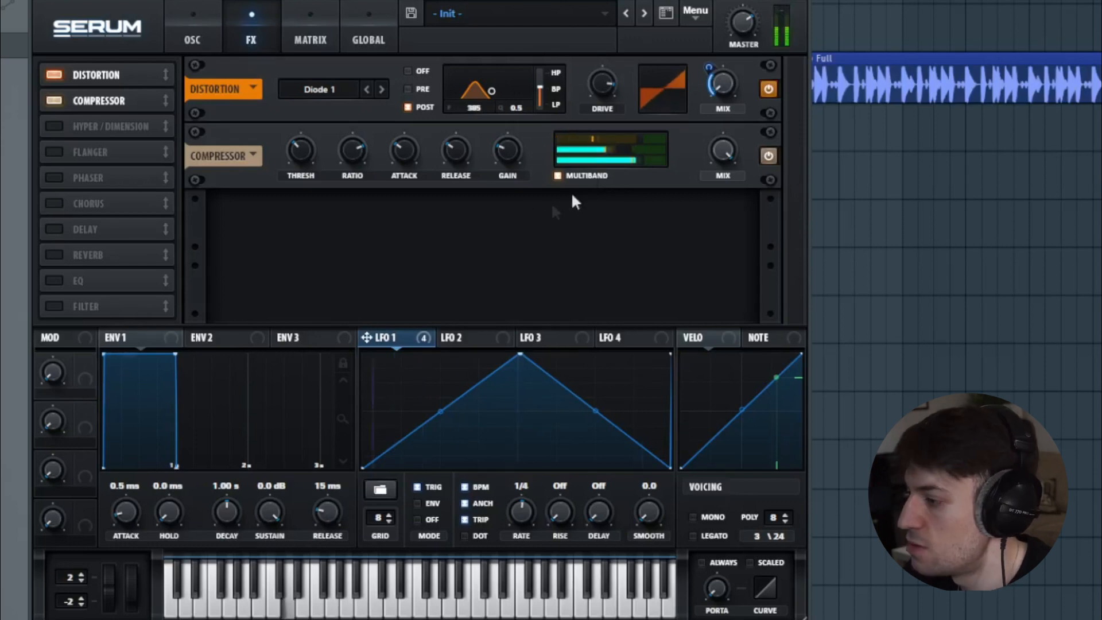
left_click_drag(642, 153, 646, 148)
mouse_move(510, 152)
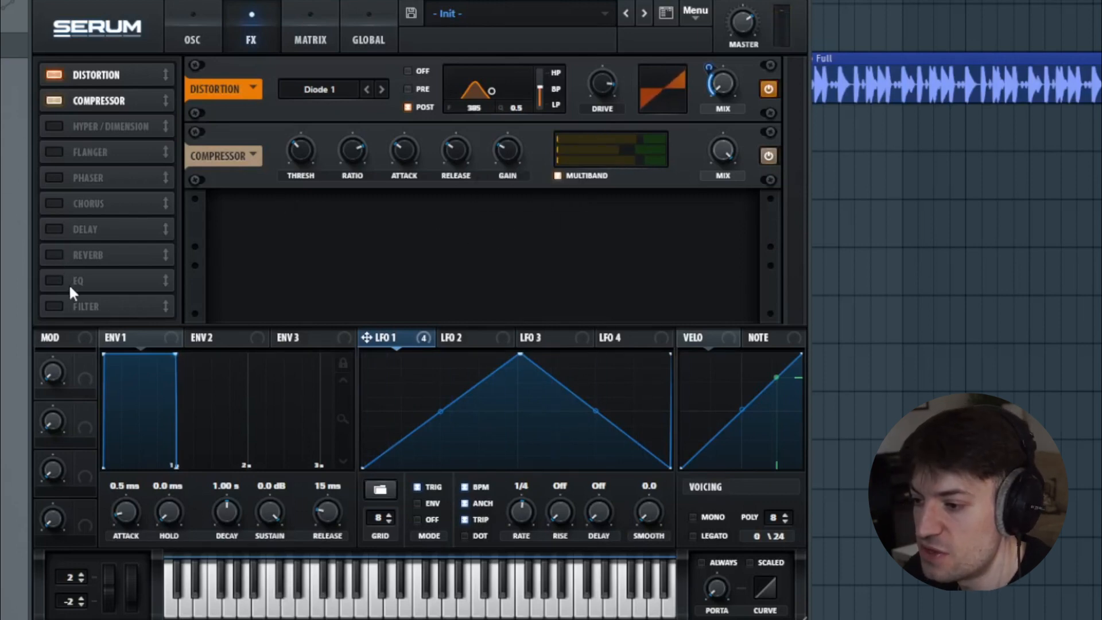
Enable the filter effect directly after the compressor and set its type to LH 6
left_click(69, 303)
left_click_drag(84, 306, 173, 125)
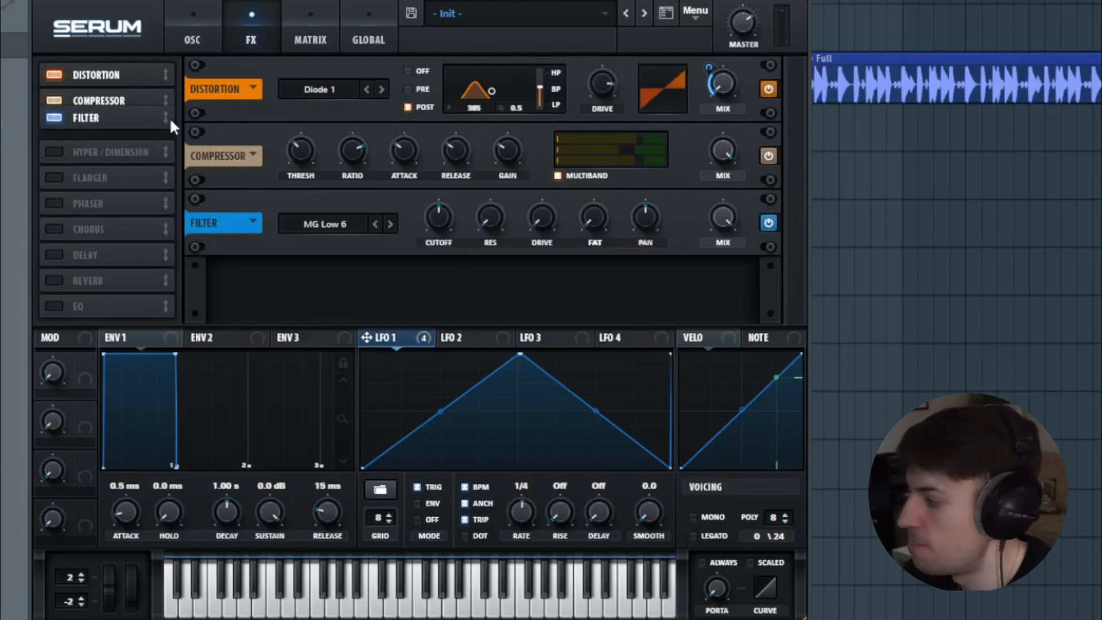
left_click(324, 224)
mouse_move(324, 262)
left_click(452, 262)
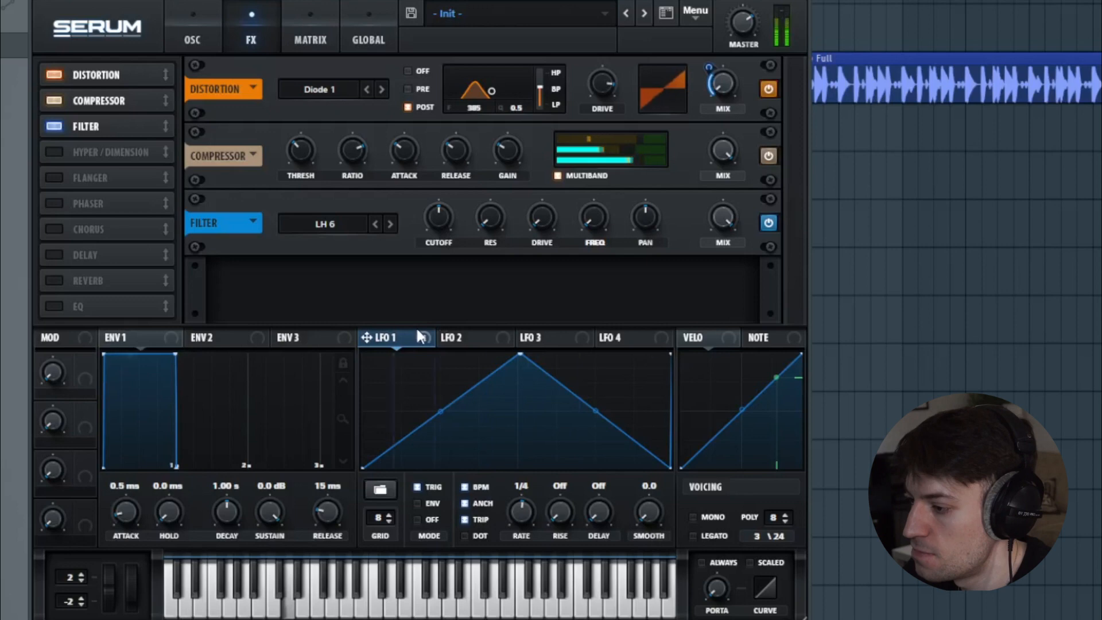
Modulate the effect filter's cutoff with LFO 1 and reduce the modulation depth
left_click_drag(390, 337, 430, 278)
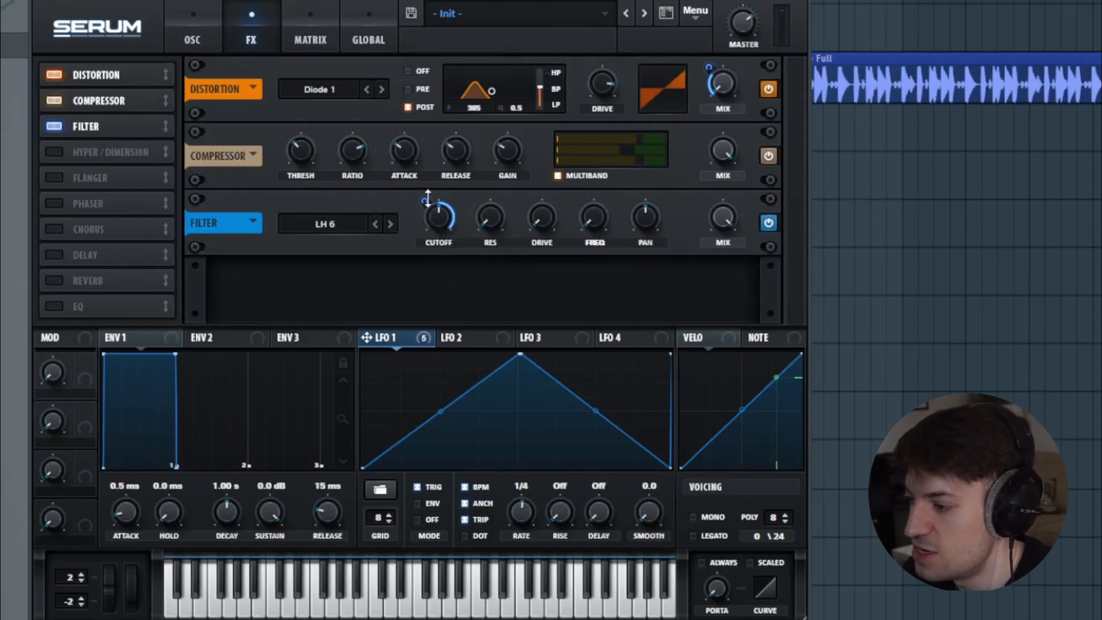
left_click_drag(427, 200, 417, 267)
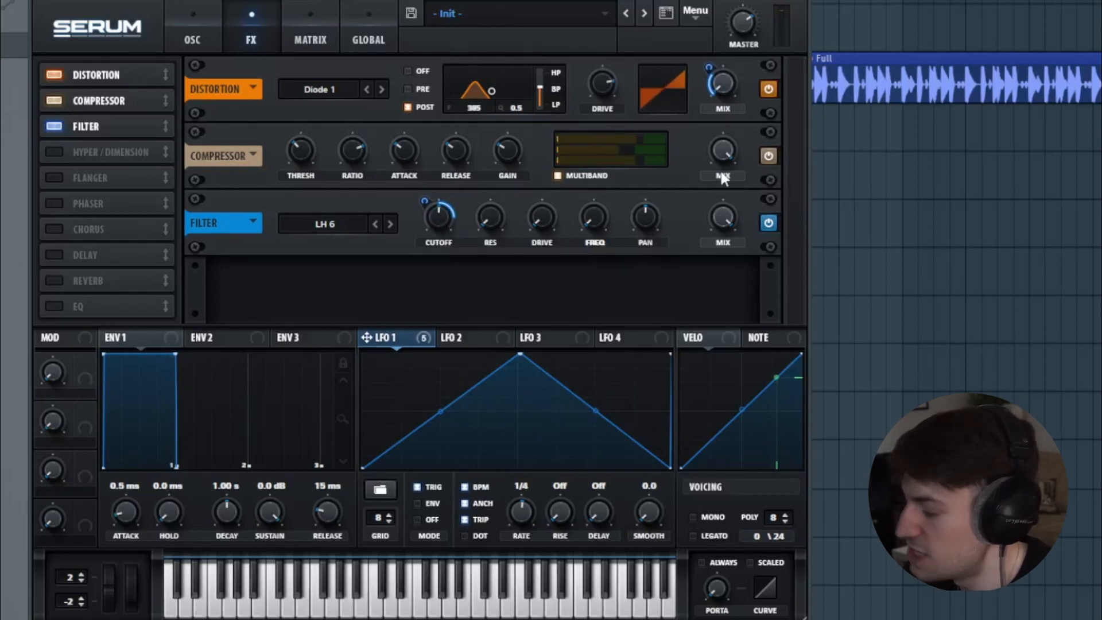
key("space")
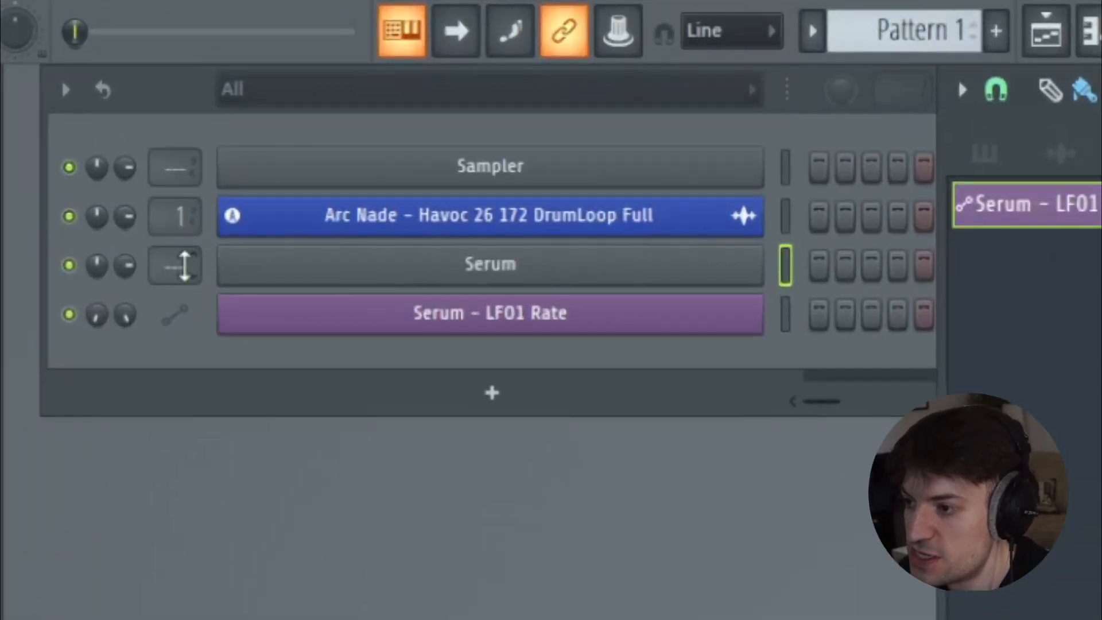
Route the Serum channel to mixer track 21, Bass 1, and check the track in the mixer
left_click_drag(185, 265, 185, 190)
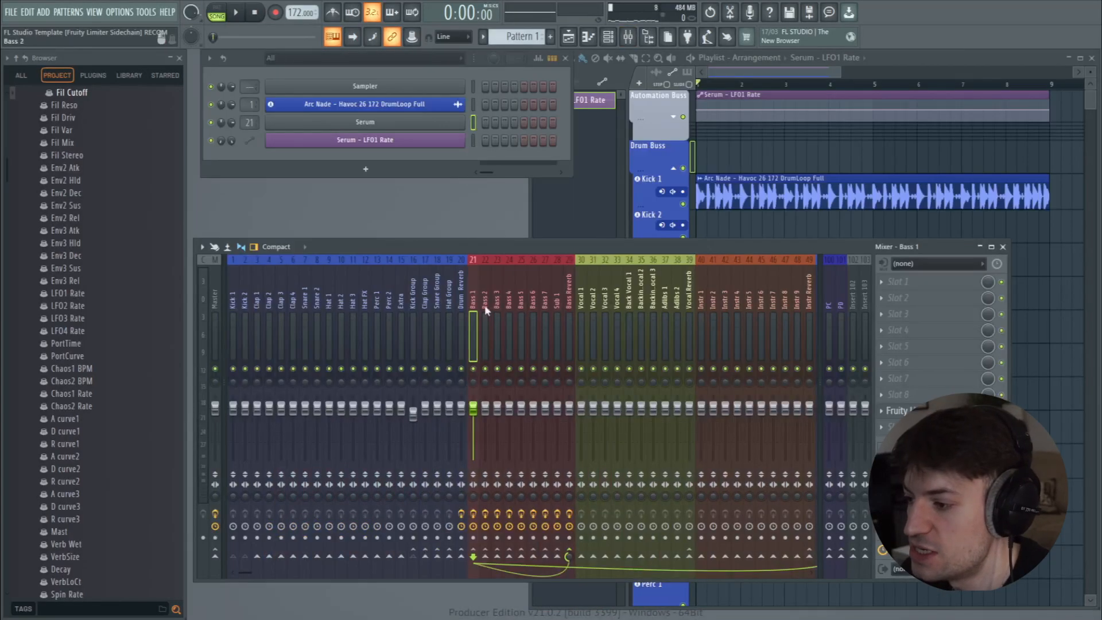
left_click(498, 311)
left_click(451, 310)
left_click(474, 310)
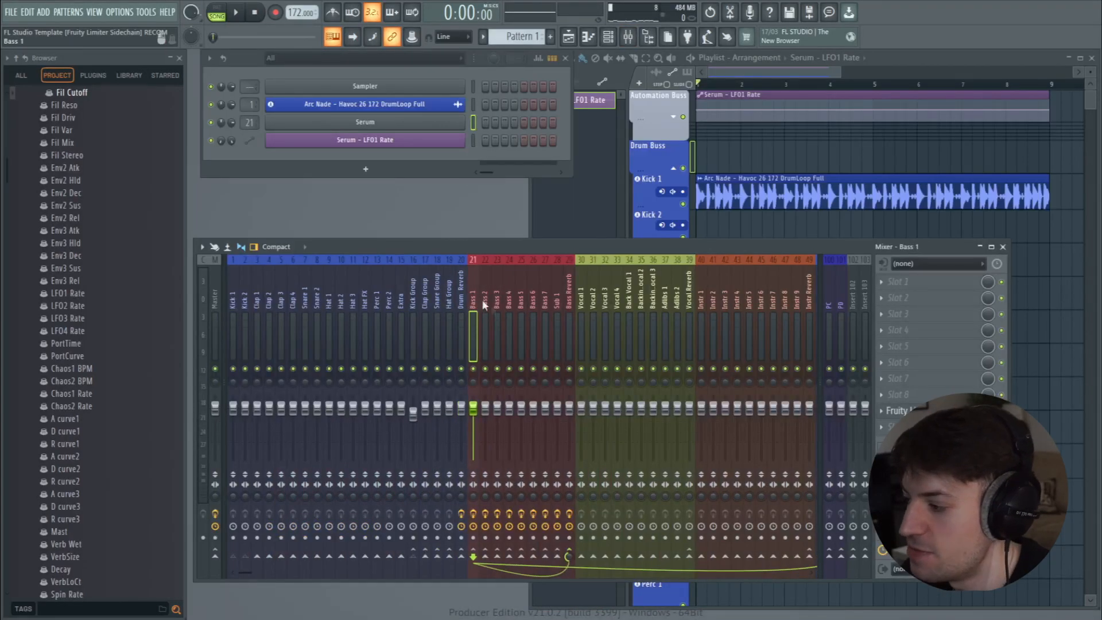
left_click(1003, 248)
Place Pattern 1 at the start of the Bass 1 playlist track and draw a four-bar E4 note for Serum in it
scroll(713, 357, "down", 5)
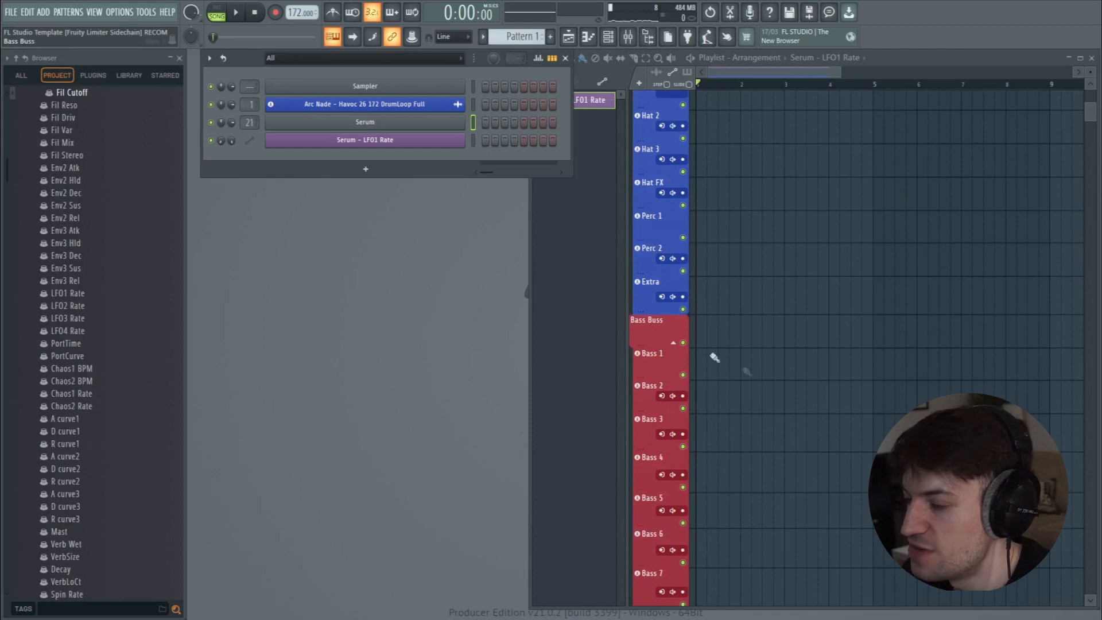
left_click(366, 169)
left_click(480, 153)
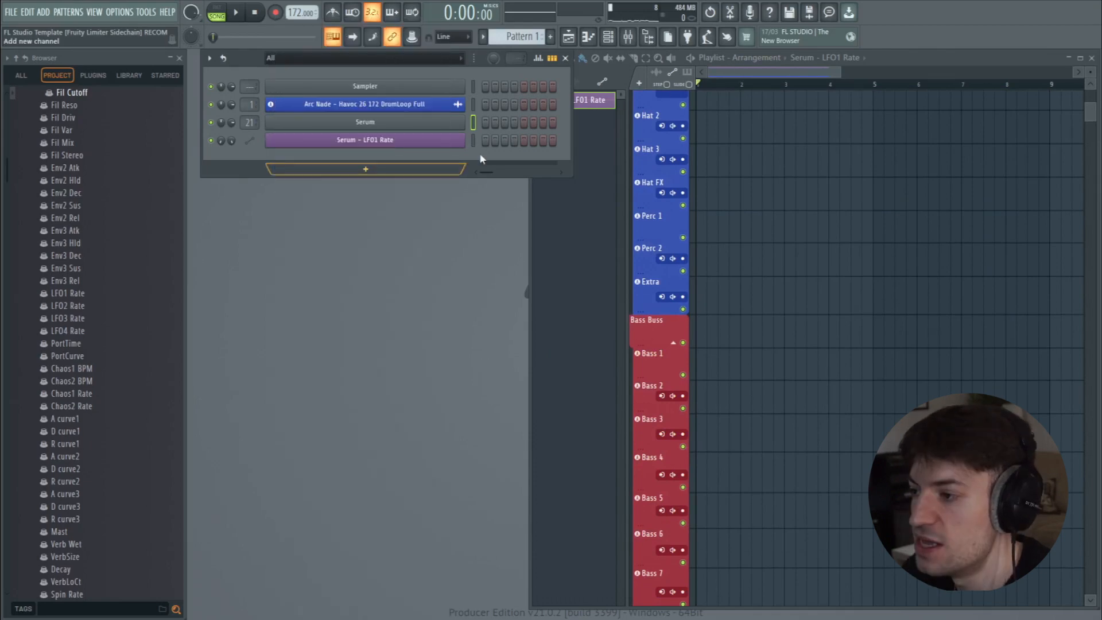
left_click(687, 72)
left_click(709, 365)
left_click(587, 38)
left_click_drag(630, 333, 791, 361)
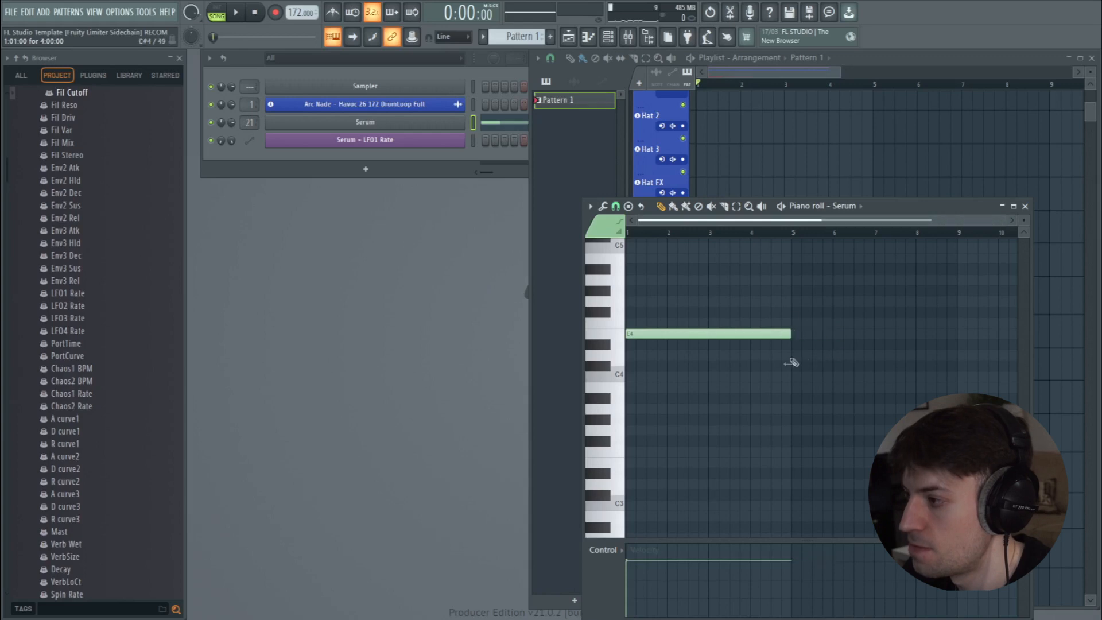
Play the arrangement from the start to hear the bass note together with the drum loop
left_click(731, 59)
key("space")
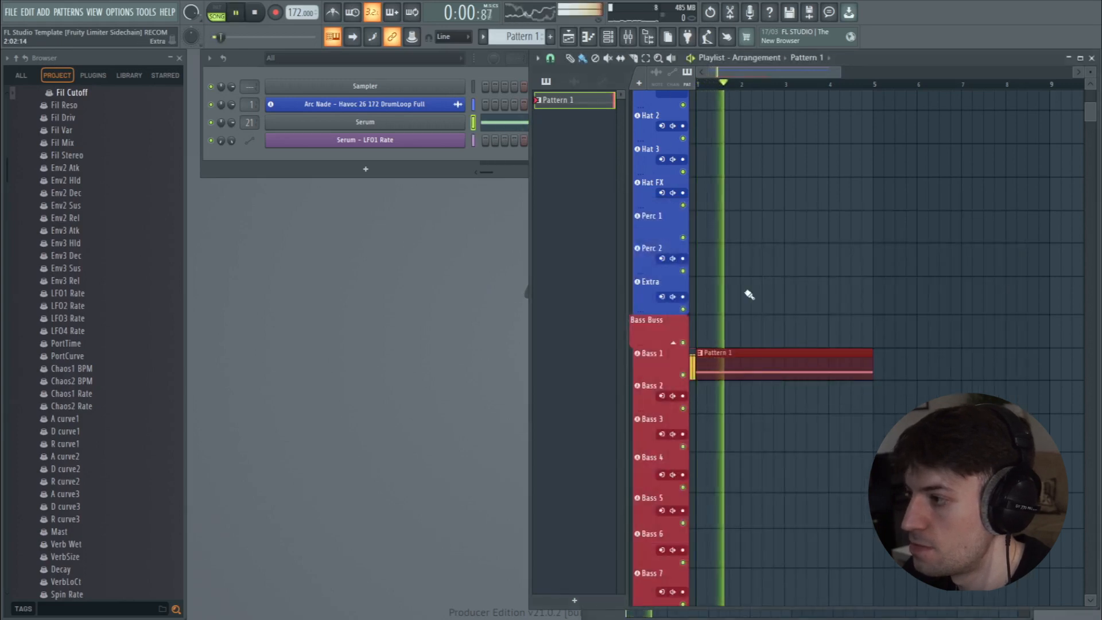
key("space")
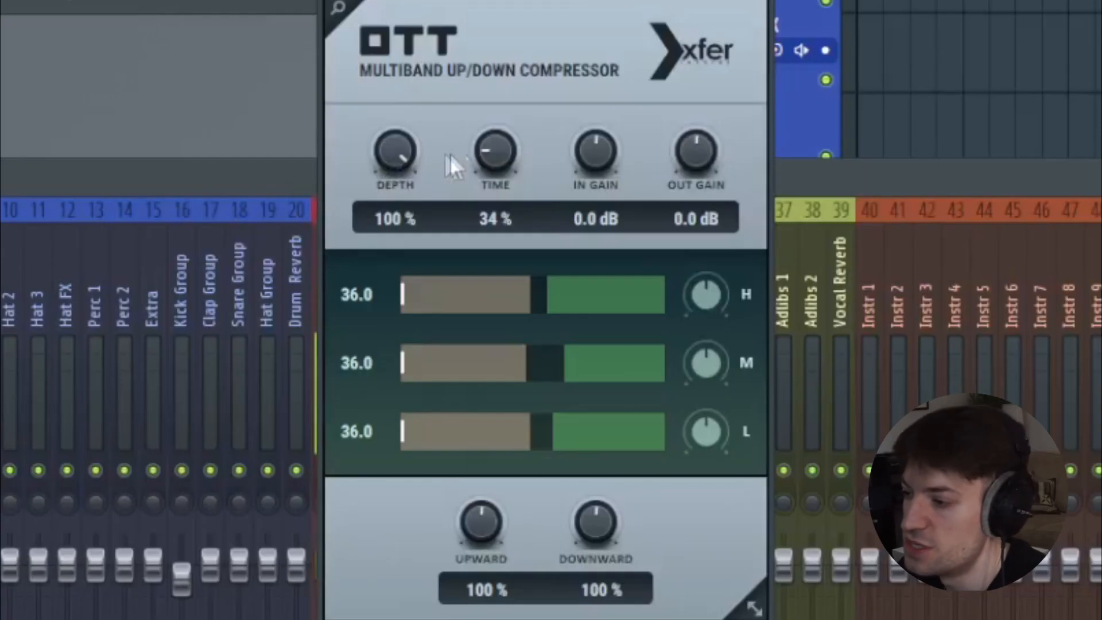
Adjust OTT on the Bass 1 mixer track by reducing its depth and changing its time
left_click_drag(495, 150, 528, 73)
left_click_drag(395, 141, 400, 410)
left_click_drag(508, 154, 507, 204)
left_click_drag(519, 580, 560, 349)
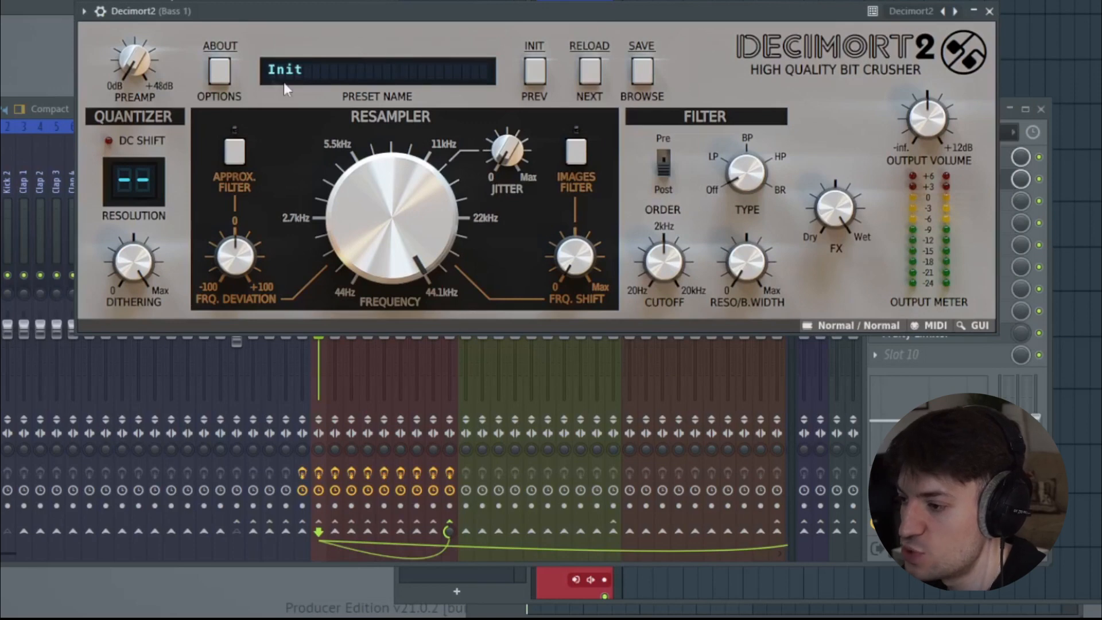
Load the Action Movie factory preset in Decimort2 on the Bass 1 track
left_click(277, 72)
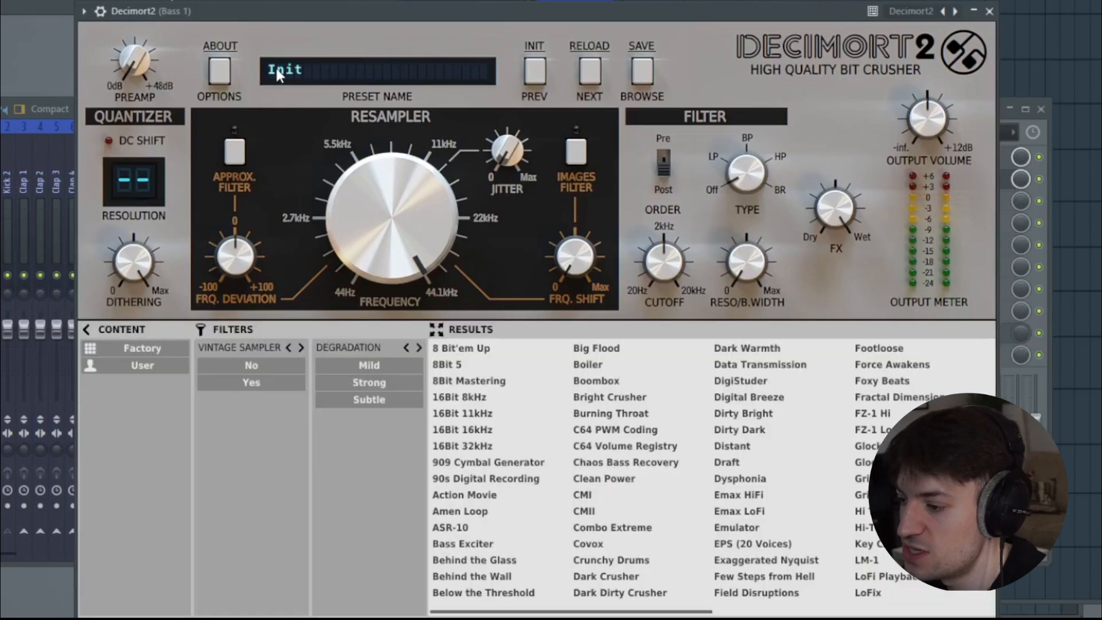
left_click(466, 496)
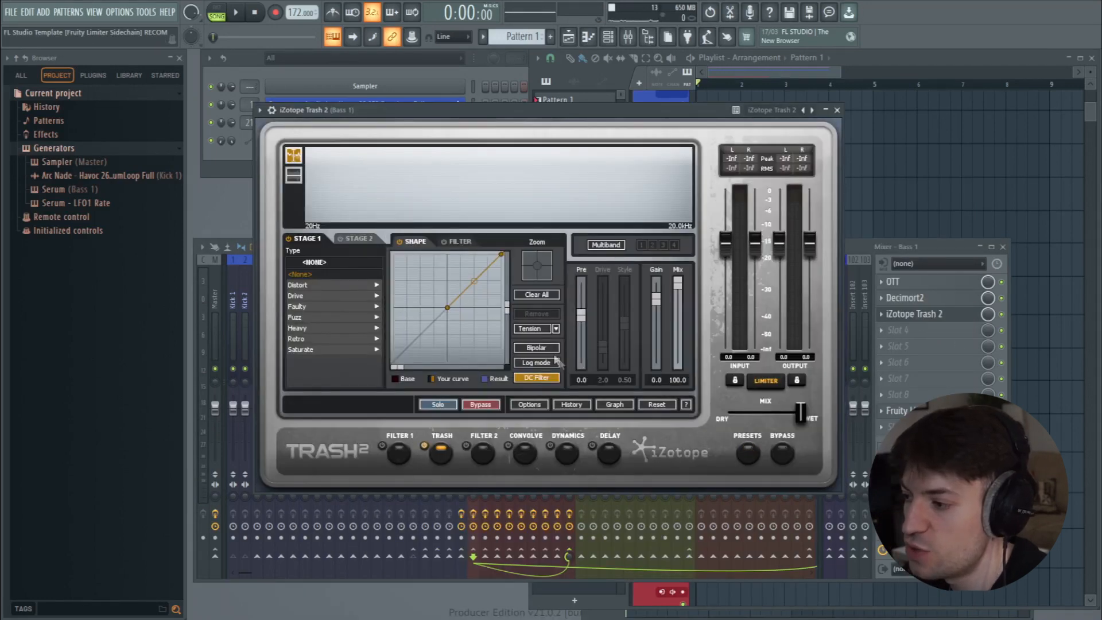
Turn on multiband processing in iZotope Trash 2, select band 2 and set its crossovers to 499 Hz and 2.12 kHz
left_click(606, 245)
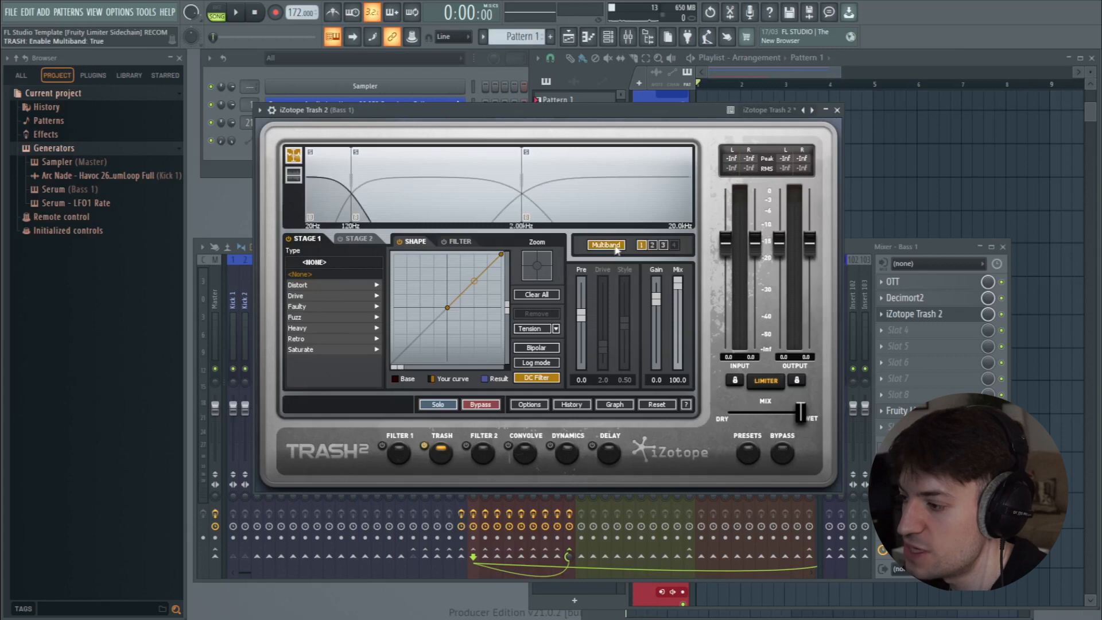
left_click(652, 245)
left_click_drag(350, 184, 426, 185)
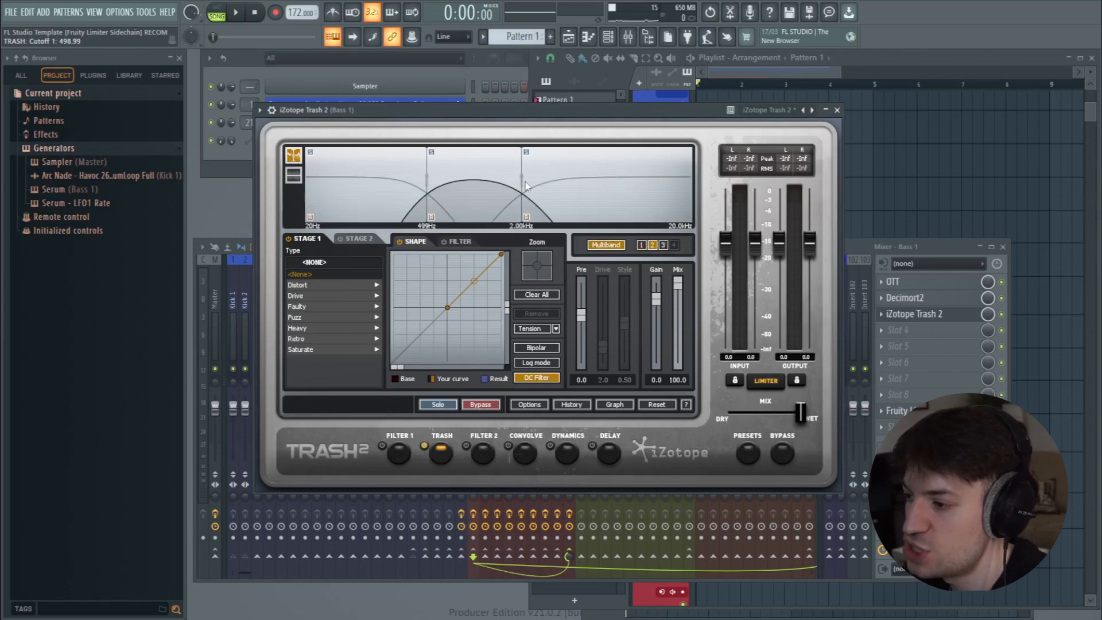
left_click_drag(516, 191, 519, 193)
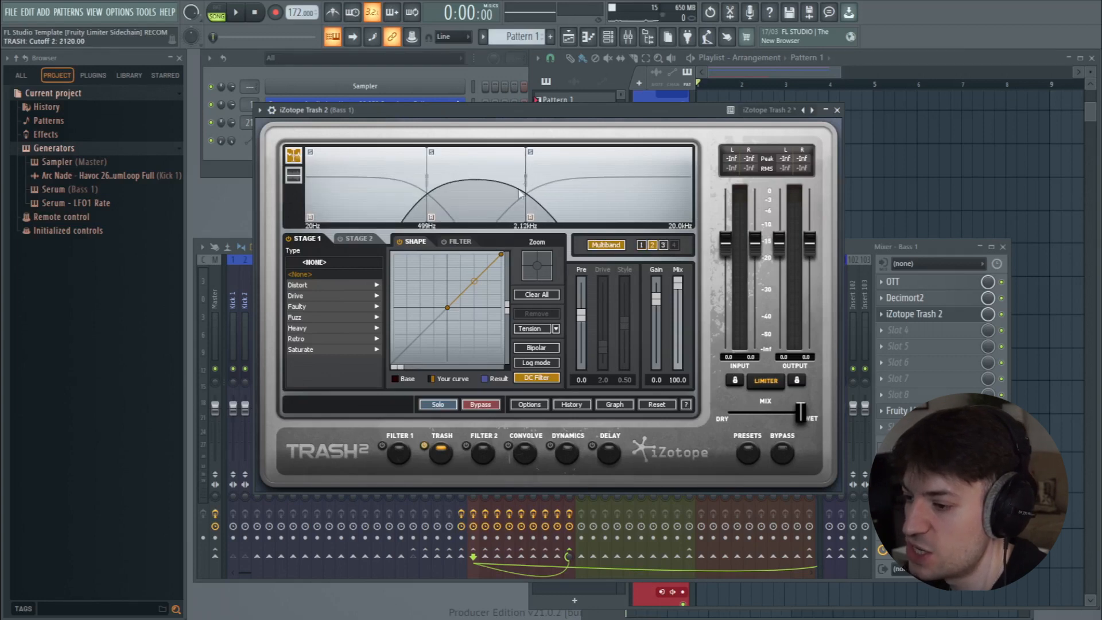
Apply the Little Popper saturation to band 2 in Trash 2 and lower the overall mix partway toward dry
left_click(320, 349)
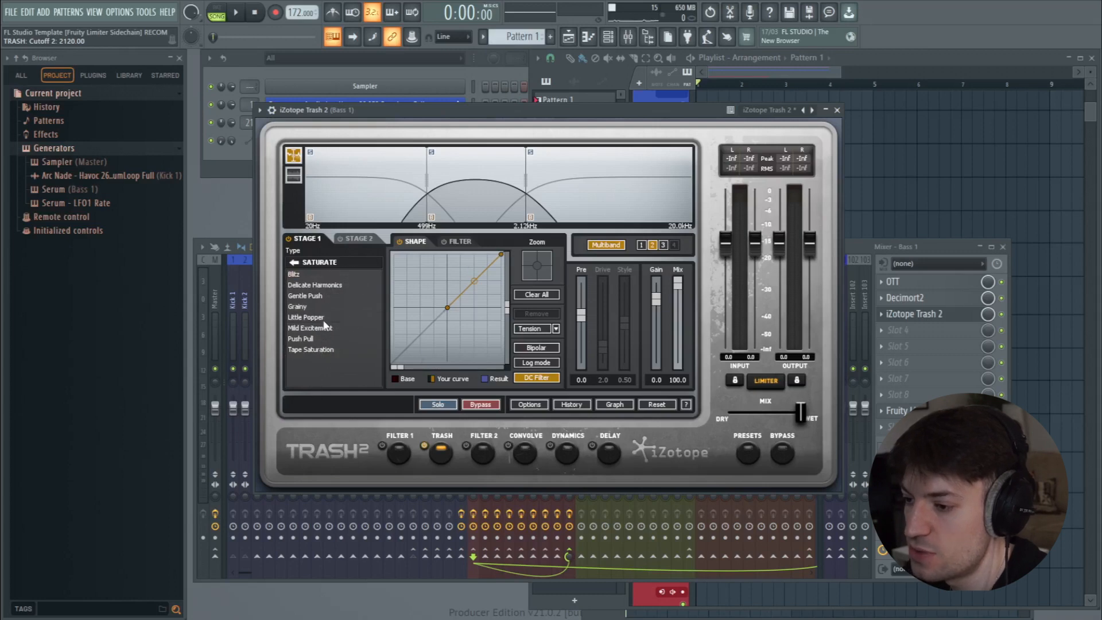
left_click(322, 317)
key("c")
left_click_drag(474, 280, 474, 279)
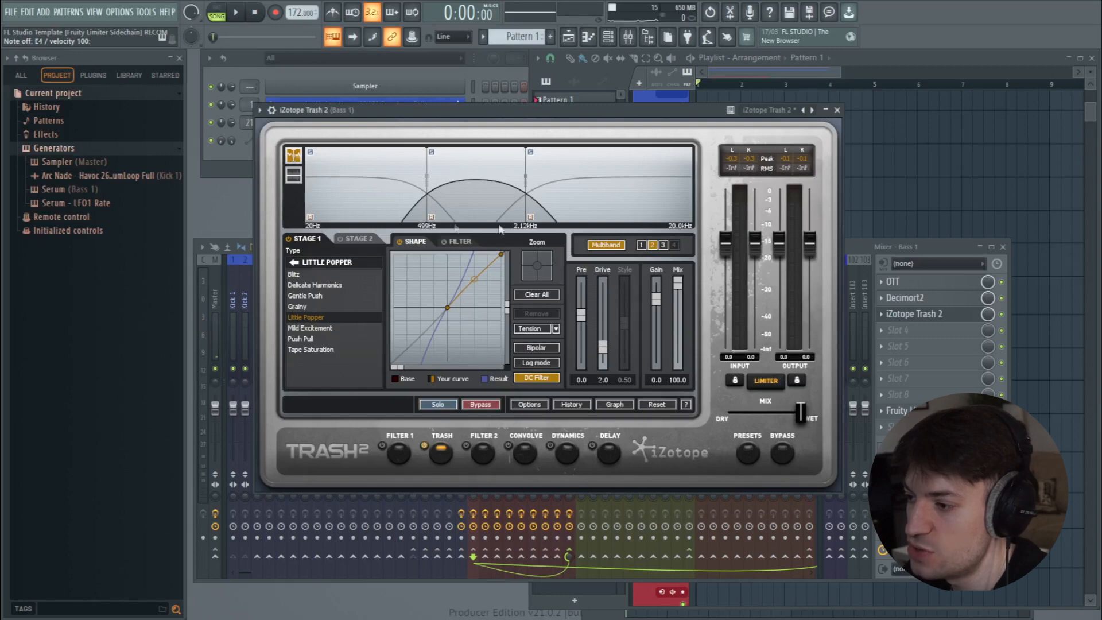
key("c")
left_click_drag(801, 413, 778, 415)
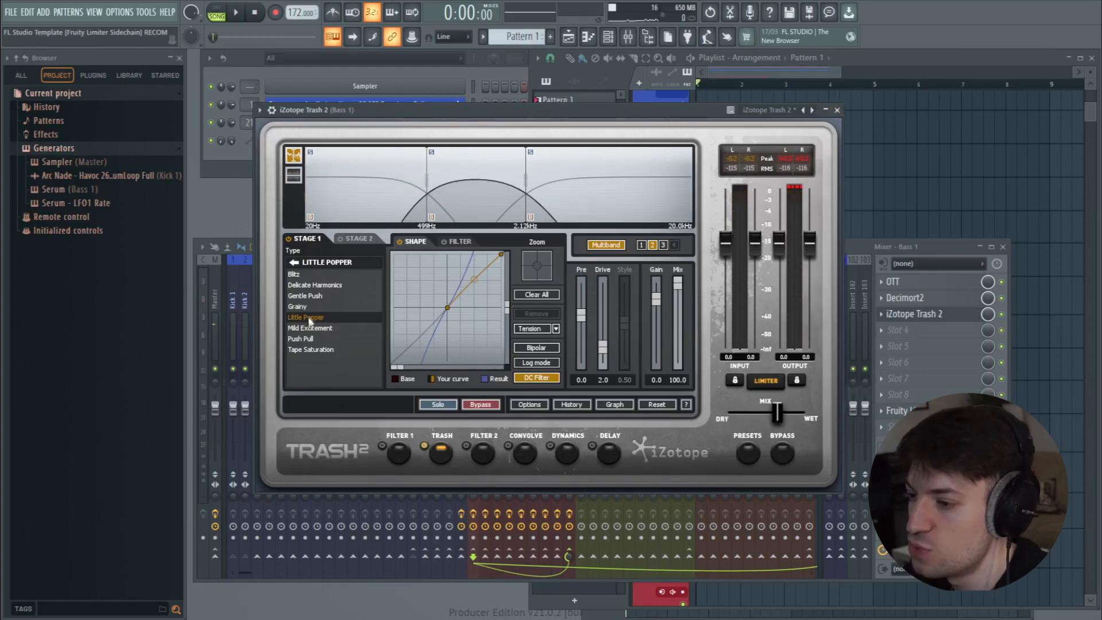
left_click(293, 262)
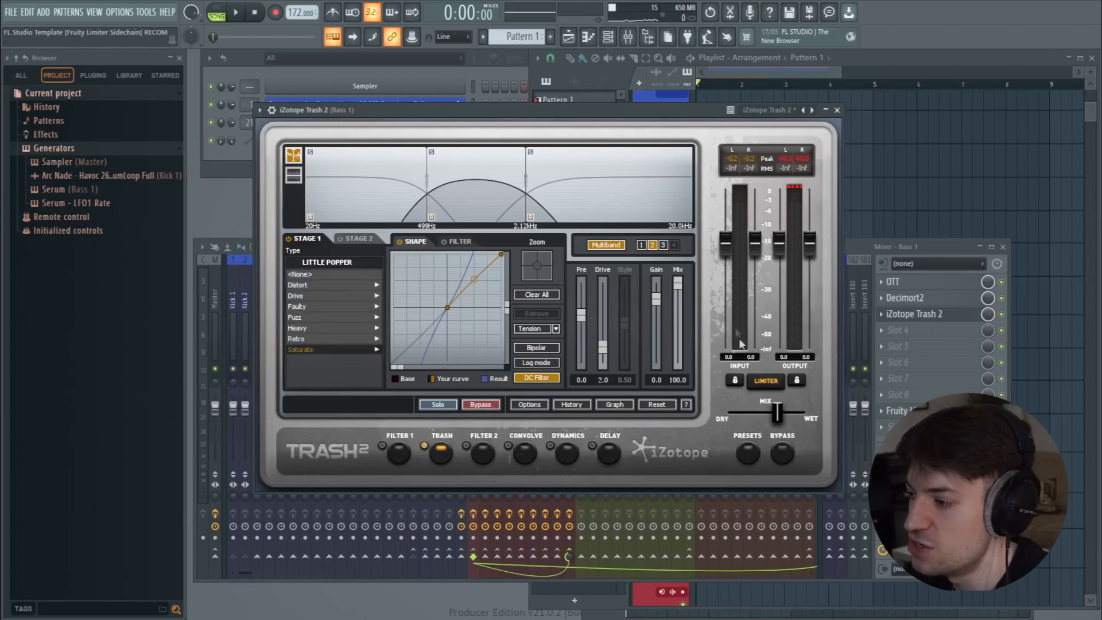
left_click(836, 110)
Add CamelCrusher in slot 4 of Bass 1 with the British Clean patch and turn its compressor amount down
left_click(912, 330)
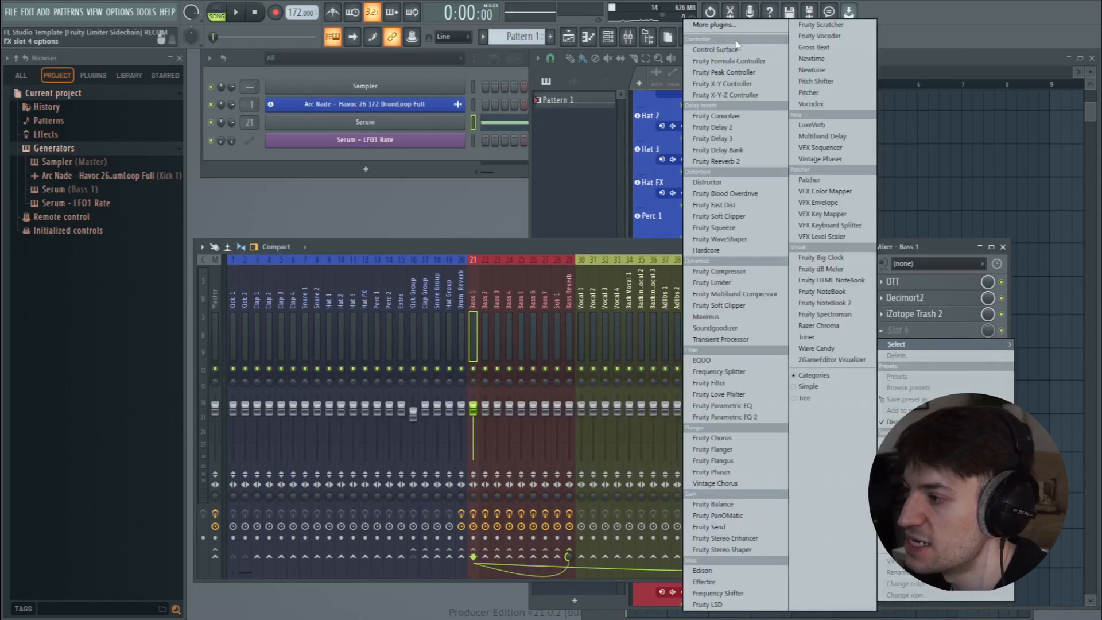
left_click(721, 38)
type("ca")
left_click(382, 47)
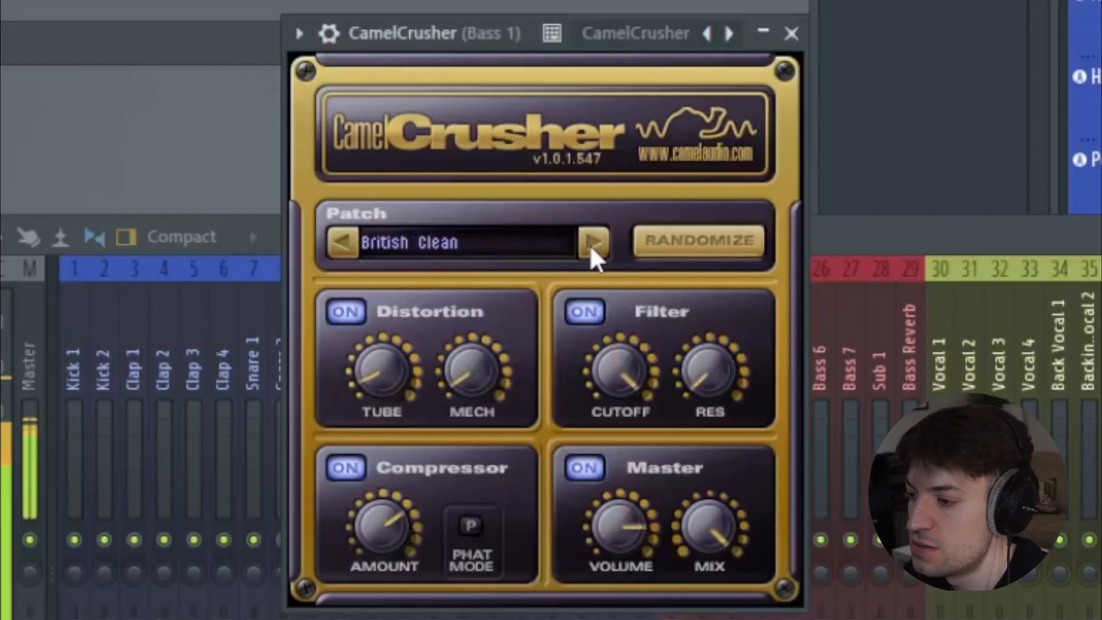
left_click_drag(389, 535, 386, 619)
key("space")
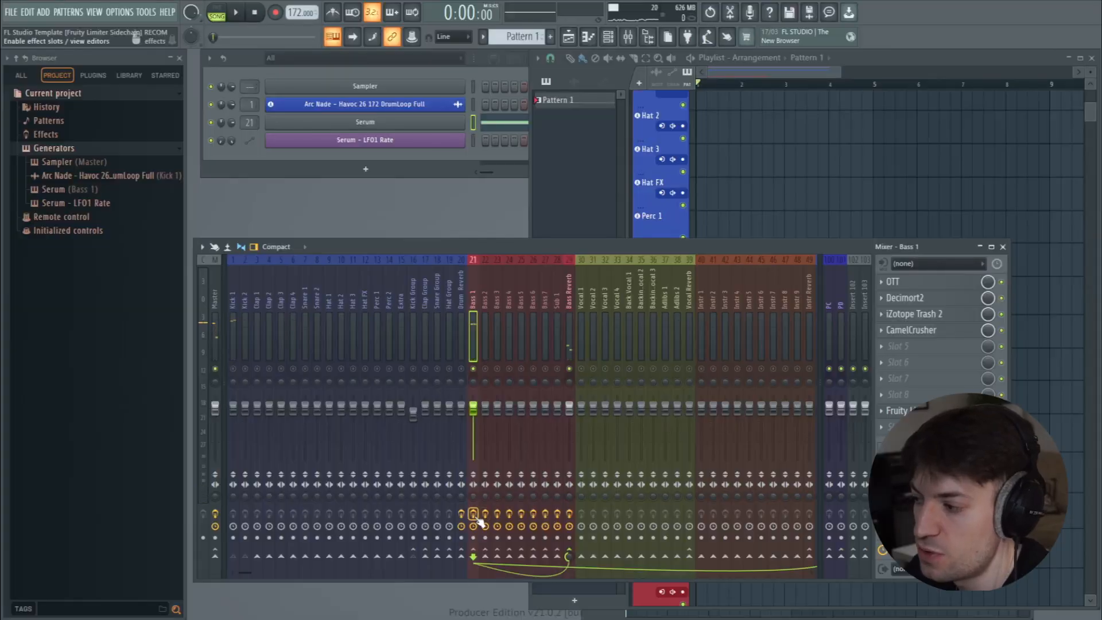
Play the loop with the Bass 1 effects bypassed and with them enabled to compare the sound
key("space")
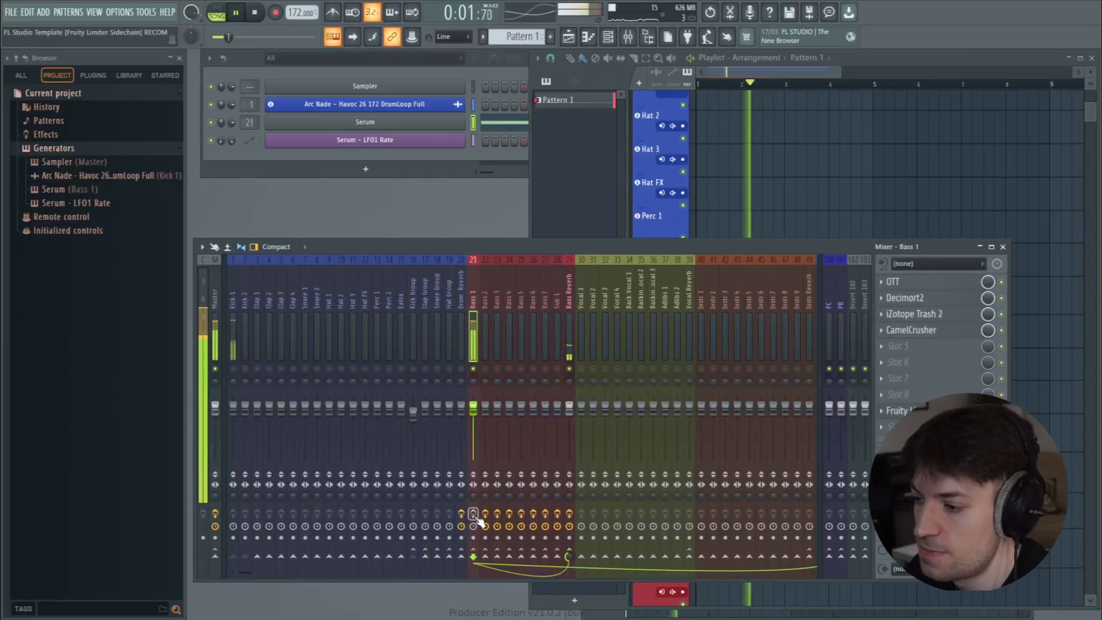
key("space")
key("space")
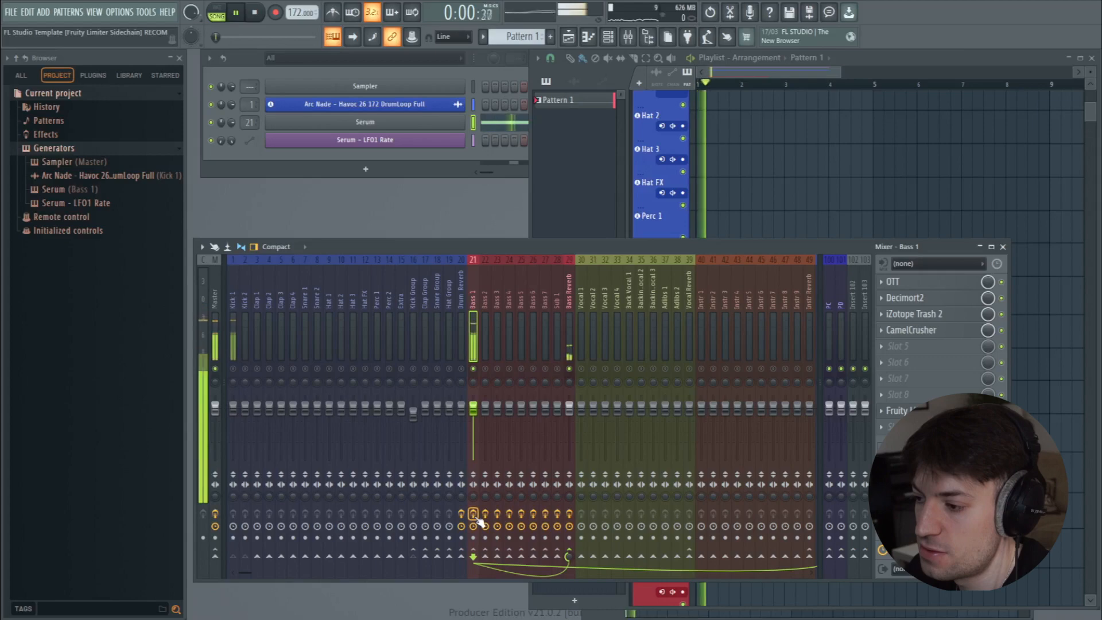
Stop playback and shape FabFilter Pro-Q 3 on Bass 1 with a 72 dB/oct low cut at about 136 Hz
key("space")
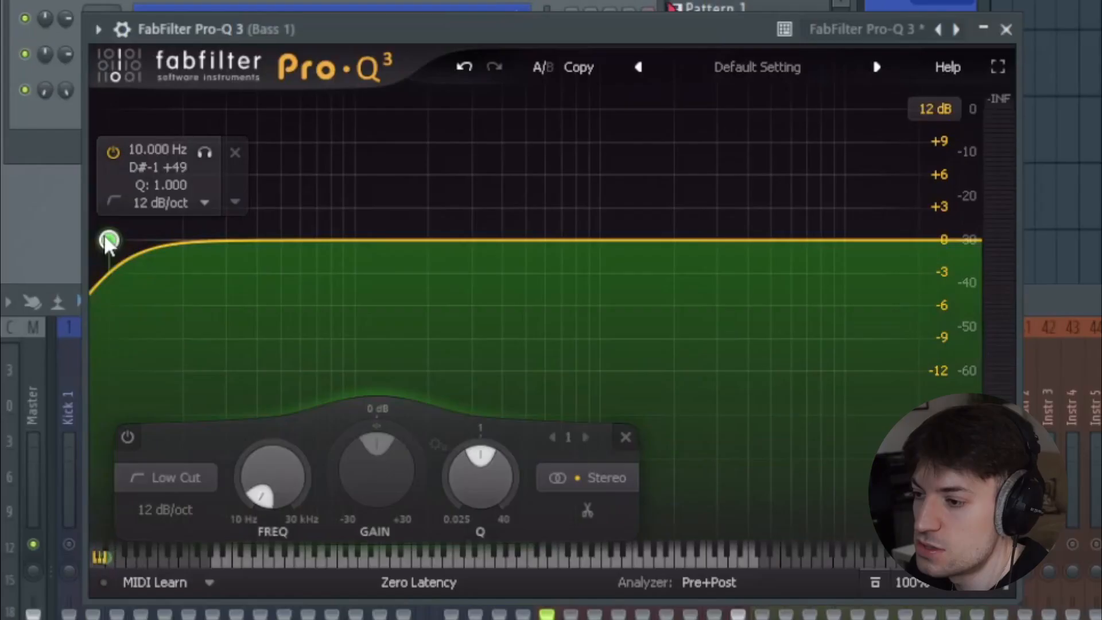
right_click(109, 241)
left_click(201, 401)
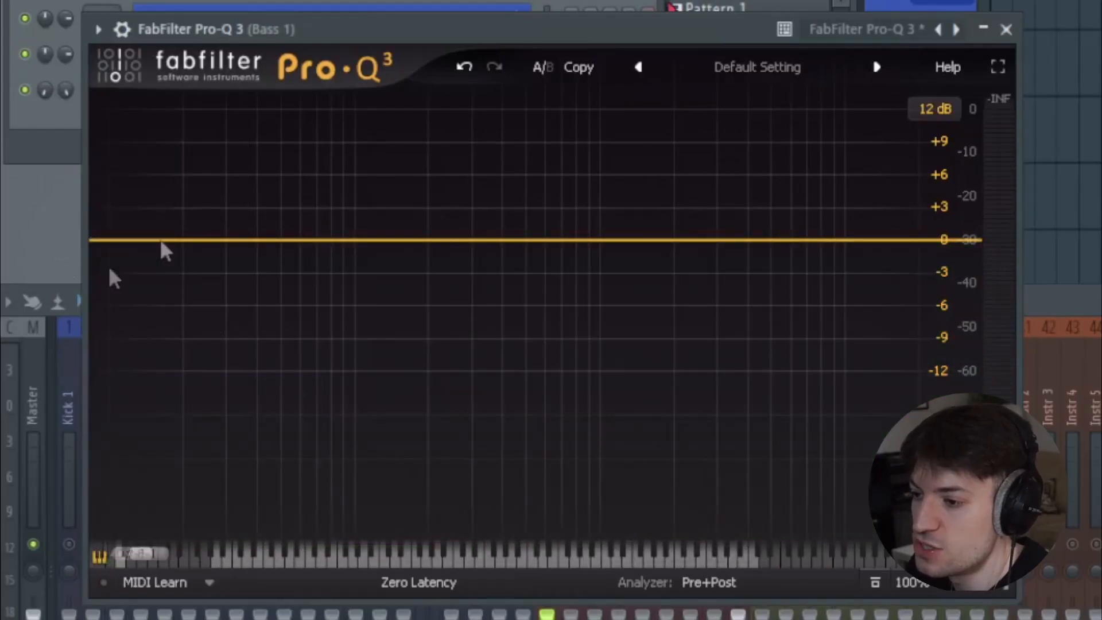
left_click(107, 240)
left_click_drag(108, 240, 398, 251)
scroll(408, 253, "up", 1)
scroll(398, 251, "up", 2)
scroll(398, 251, "up", 1)
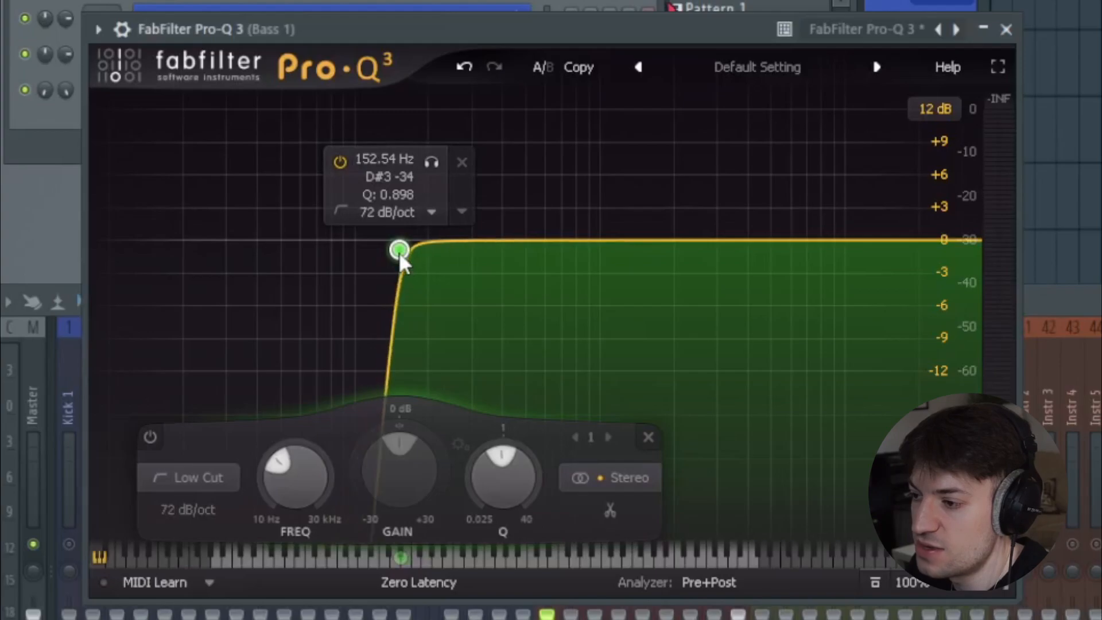
left_click_drag(398, 251, 393, 250)
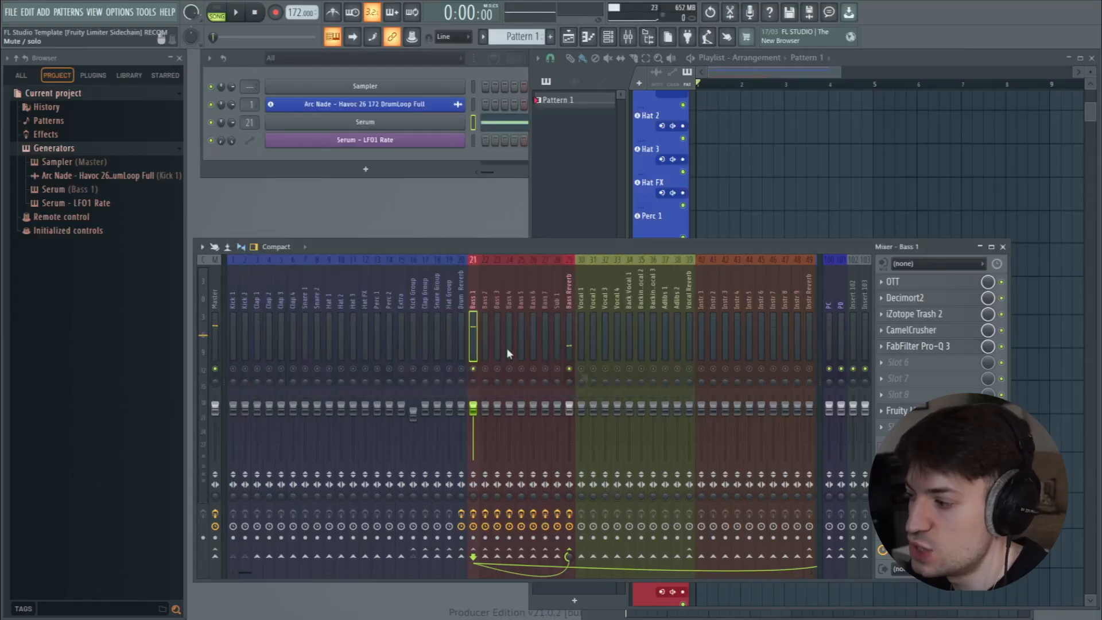
Copy the Pro-Q 3 from Bass 1 to the Sub 1 mixer track and change its filter shape to High Cut
right_click(887, 351)
left_click_drag(879, 406, 558, 292)
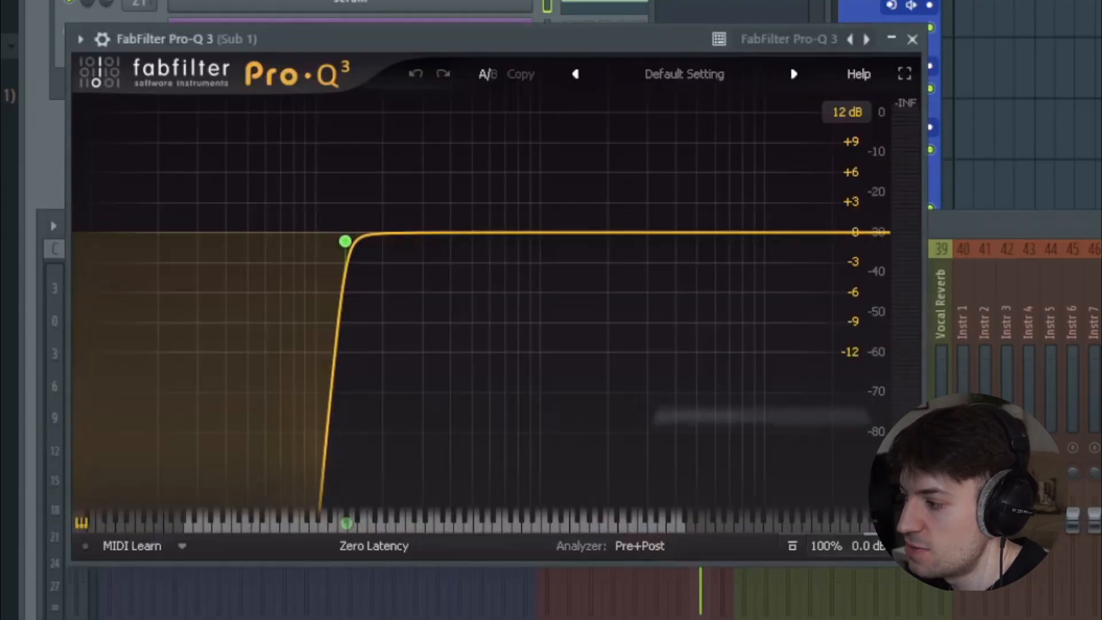
right_click(344, 241)
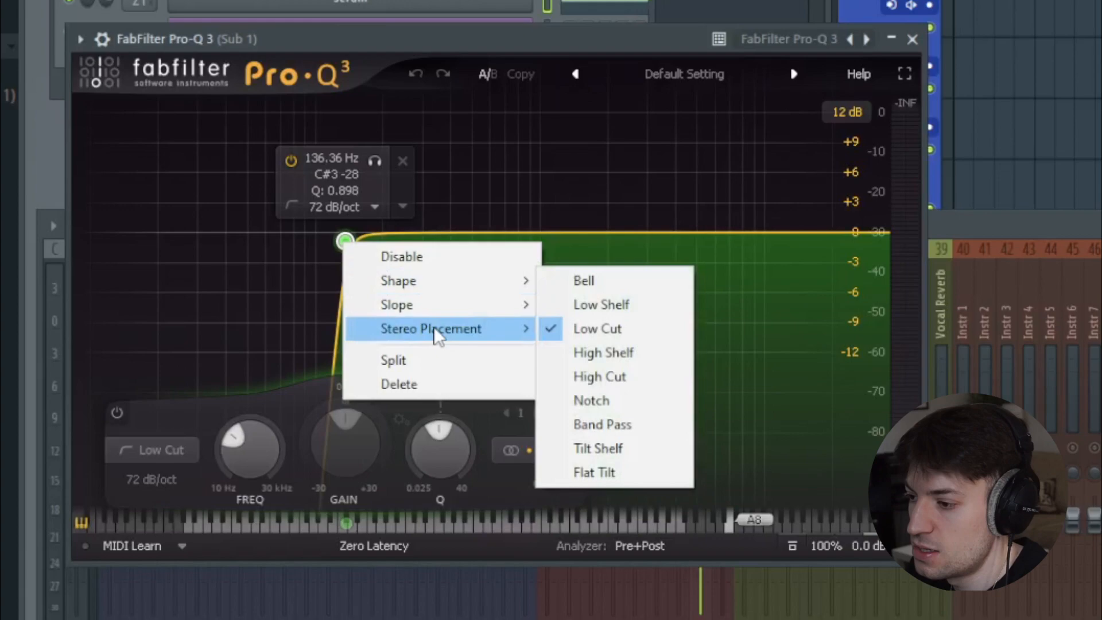
left_click(631, 377)
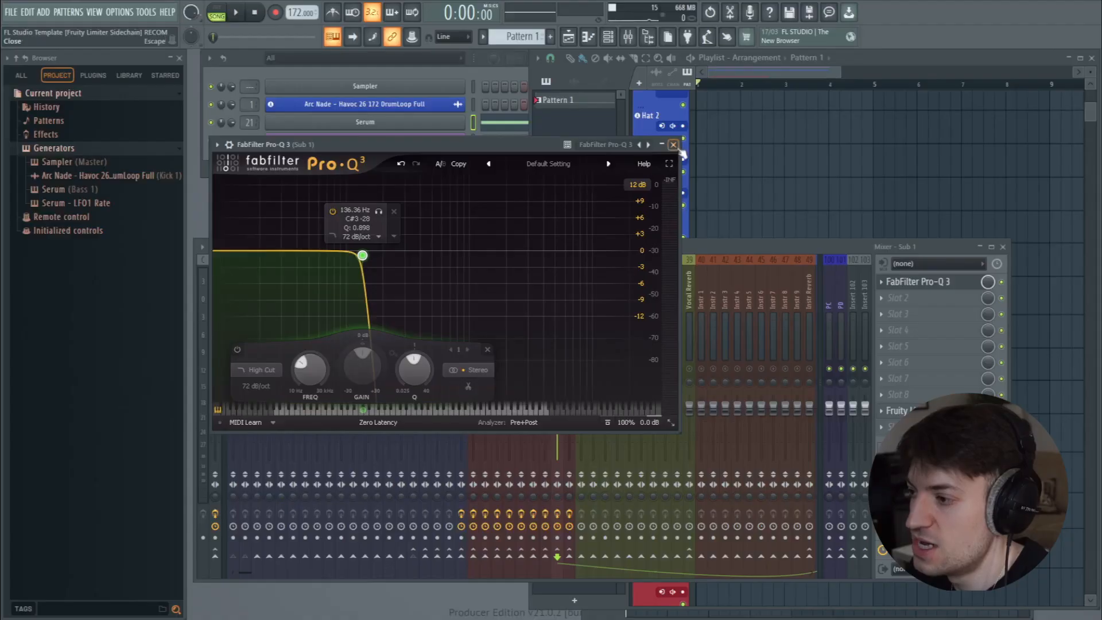
left_click(912, 39)
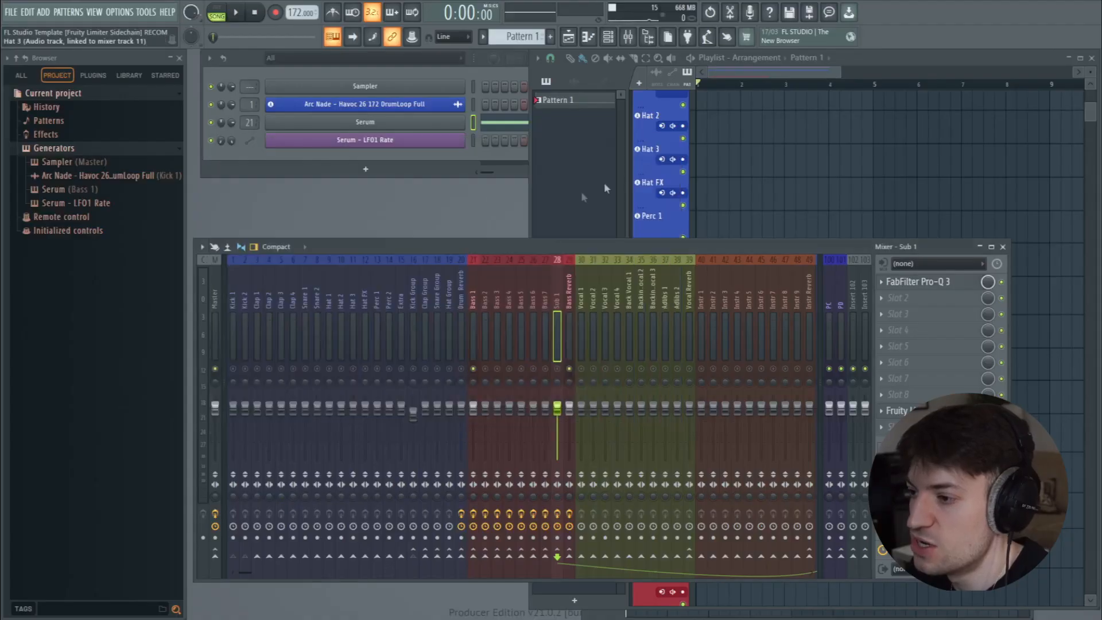
Add a second Serum with oscillator A off and only the sine sub oscillator on, set to -2 octaves
left_click(367, 174)
left_click(362, 125)
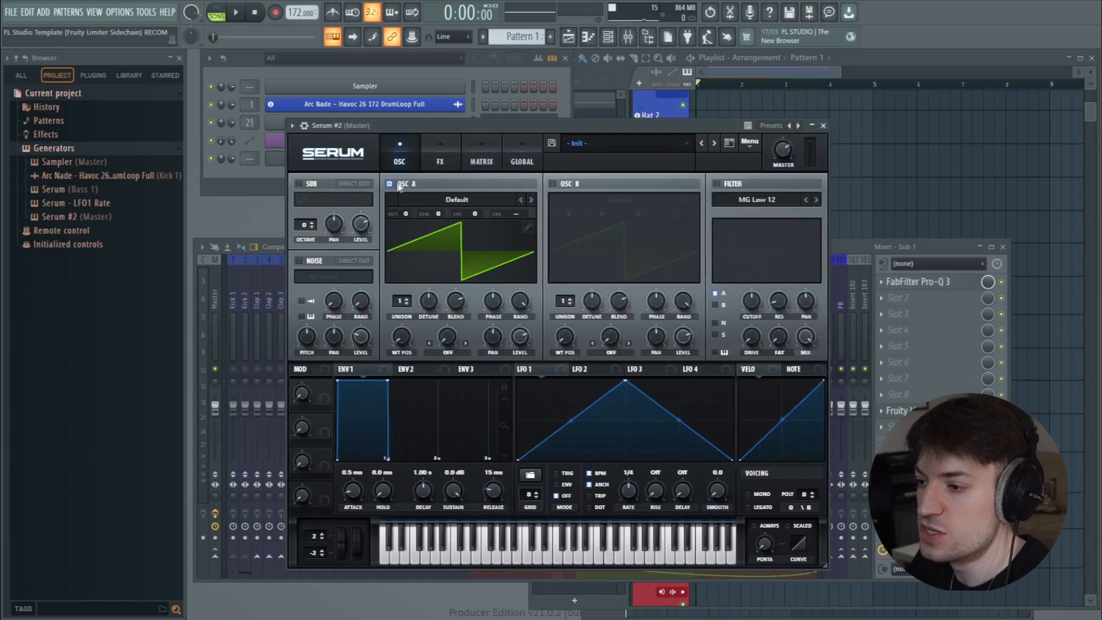
left_click(398, 185)
left_click_drag(305, 226, 303, 229)
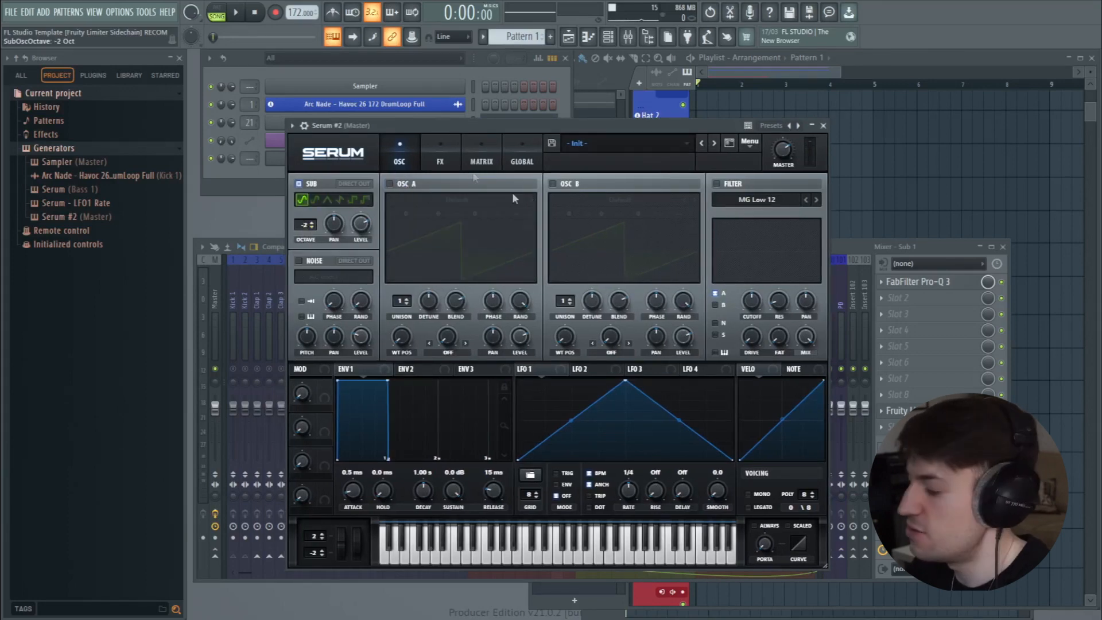
left_click(823, 126)
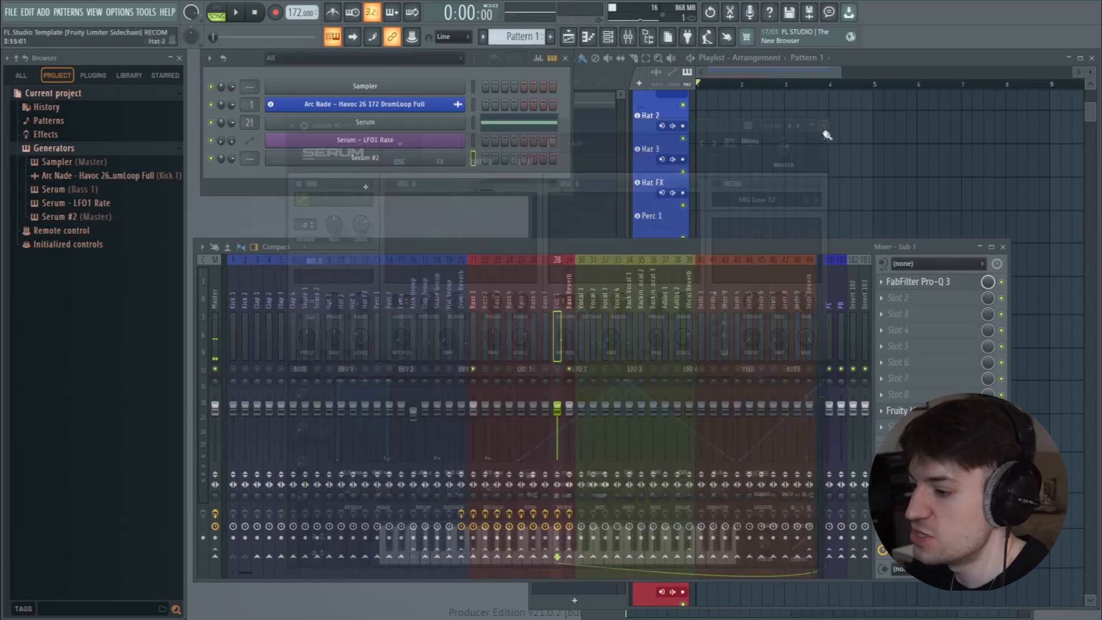
Route Serum #2 to mixer track 28 and draw a four-bar note in its piano roll over the ghost note
left_click_drag(249, 158, 249, 128)
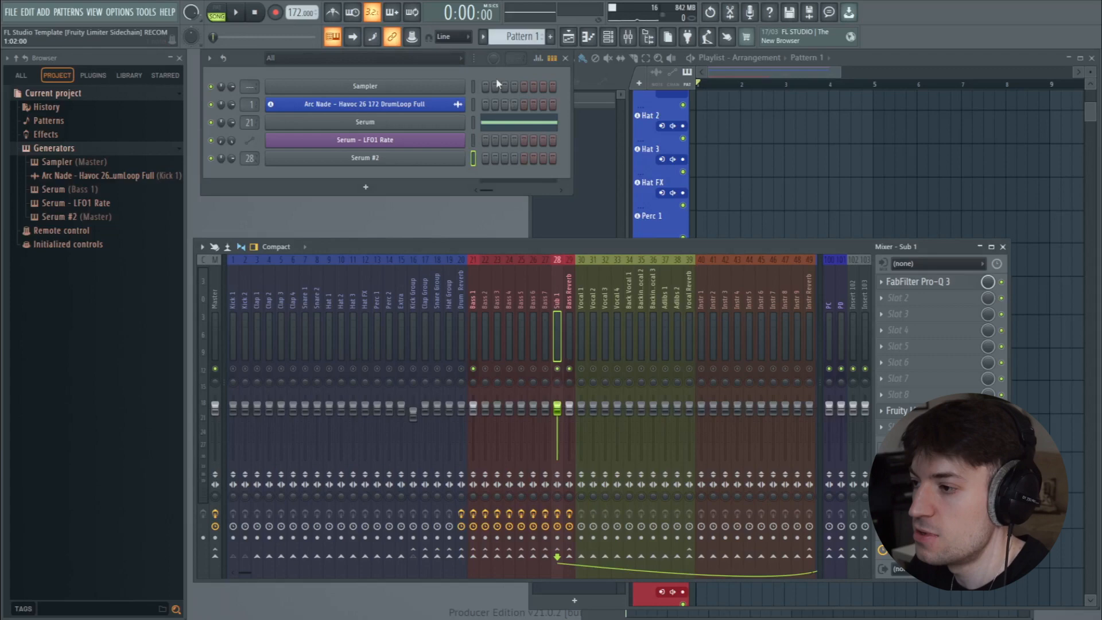
left_click(587, 36)
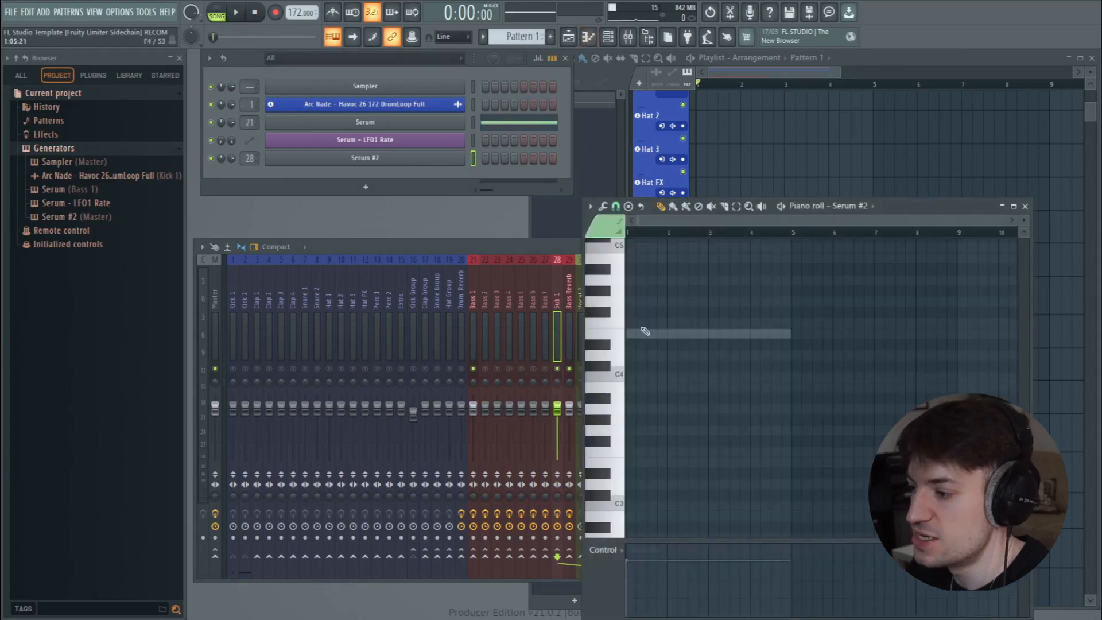
left_click_drag(640, 333, 791, 333)
key("space")
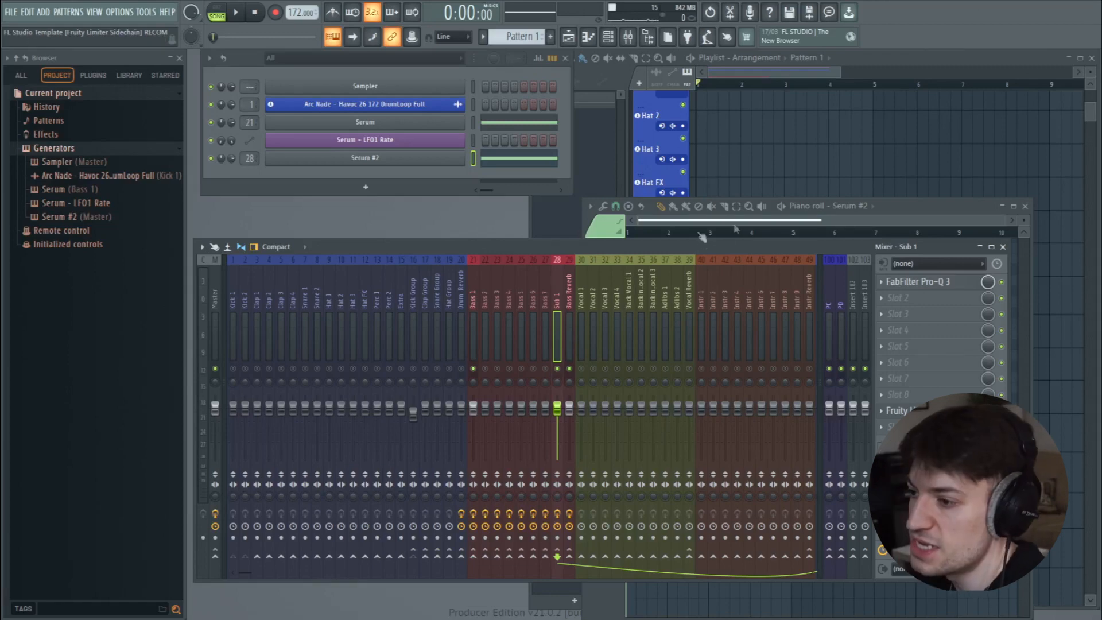
Enable Diode 1 distortion in Serum #2, set its drive to 70% and turn its mix down partway
left_click(363, 158)
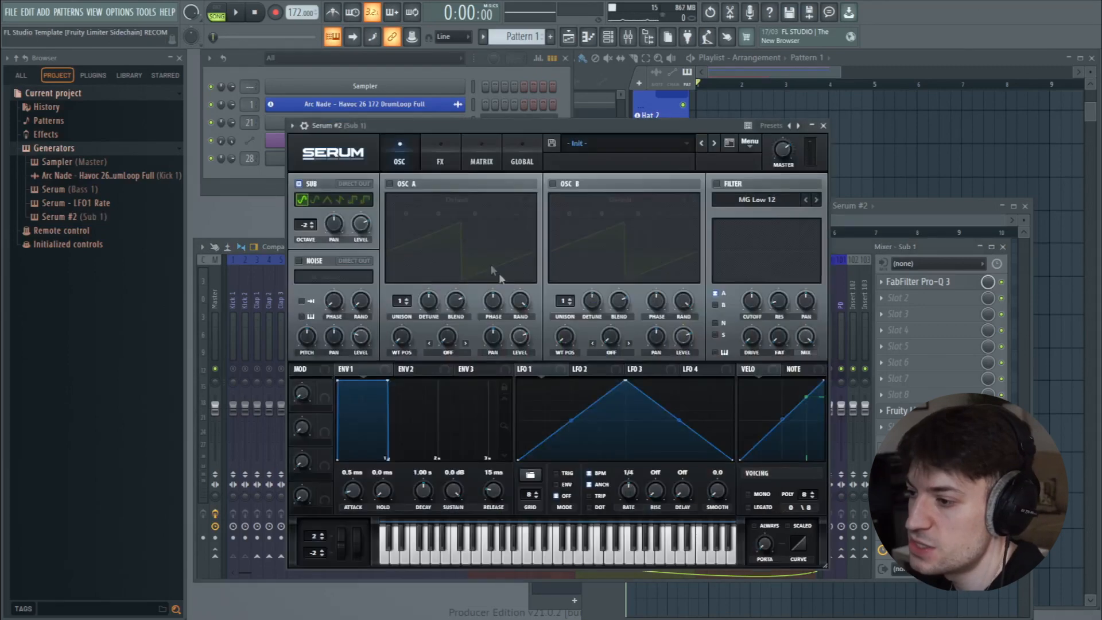
left_click(440, 154)
left_click(333, 183)
left_click(529, 194)
left_click(529, 194)
left_click(528, 194)
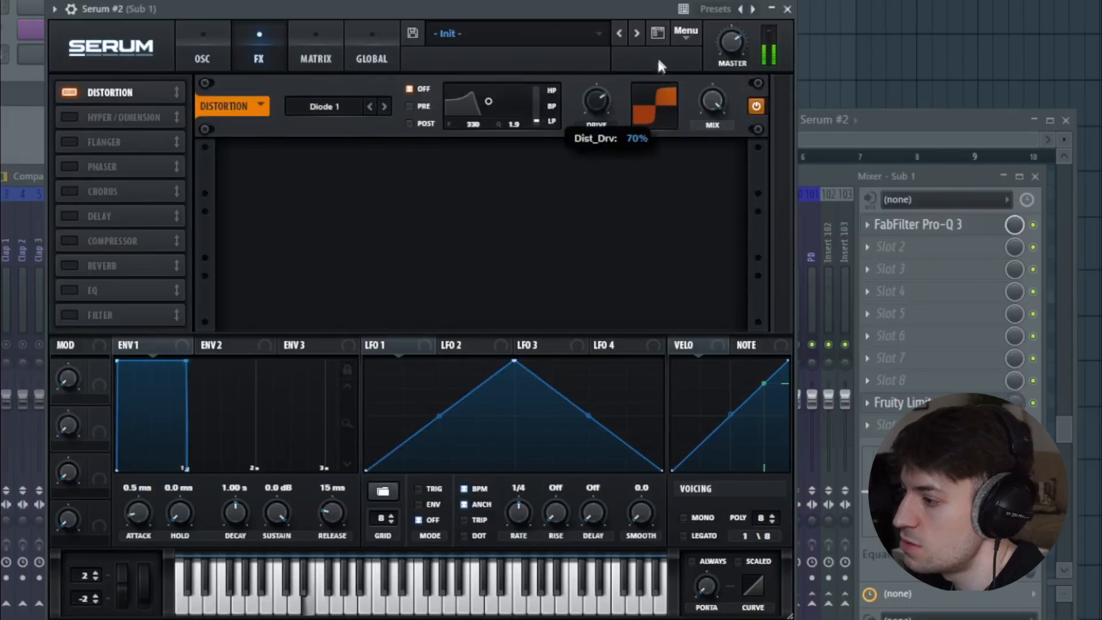
left_click_drag(664, 46, 664, 45)
left_click_drag(717, 112, 711, 124)
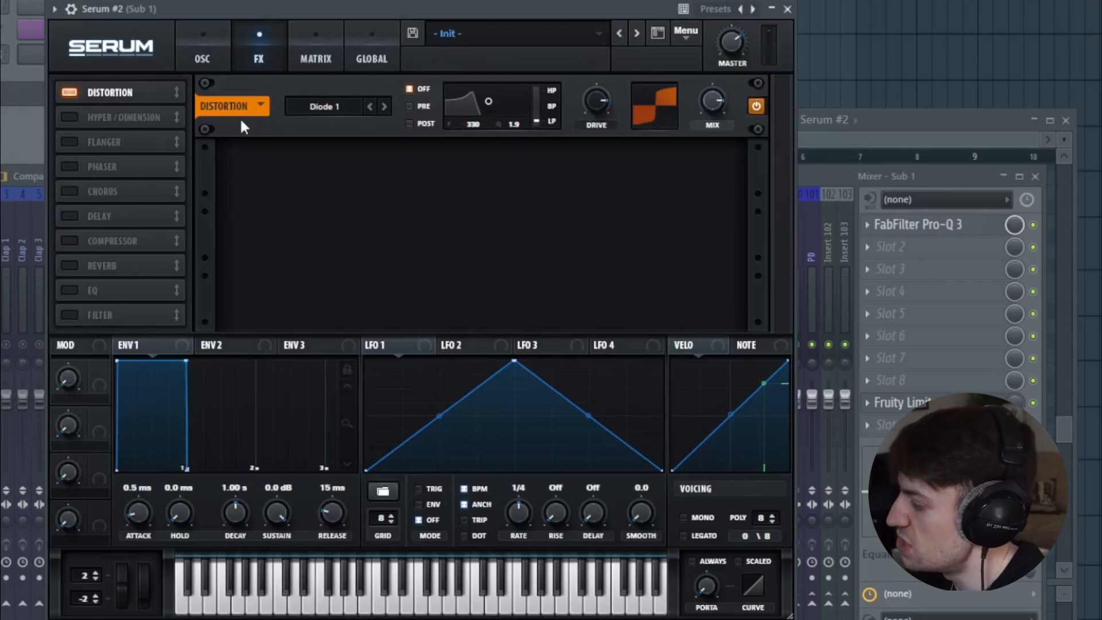
Enable Serum #2's compressor directly after the distortion, and lower the Sub 1 mixer fader to balance the sub
left_click(77, 240)
left_click_drag(78, 239, 163, 109)
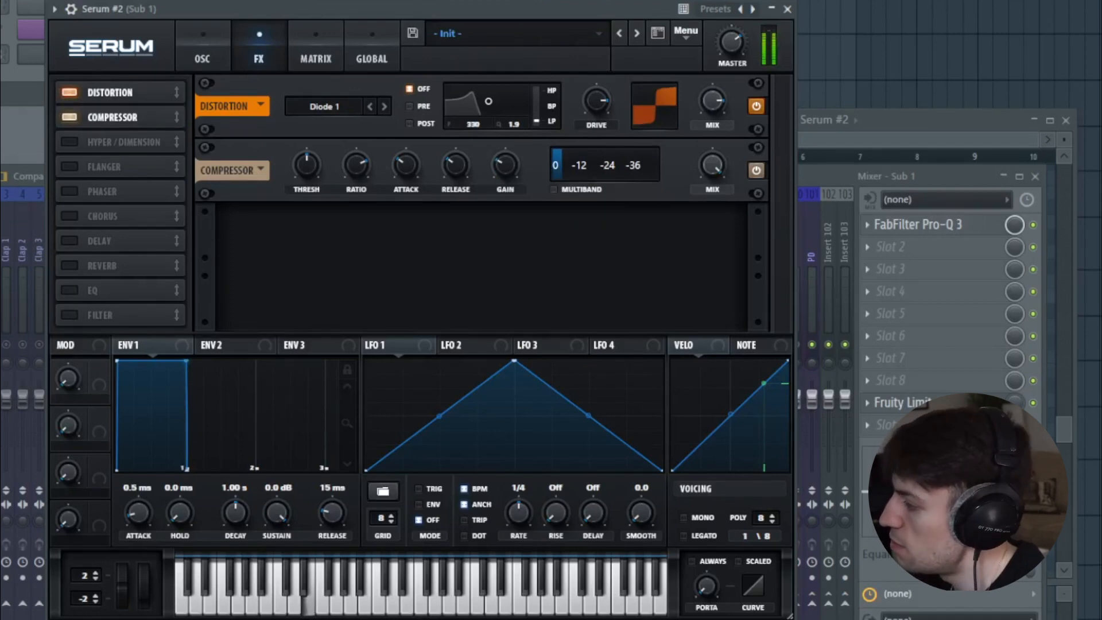
left_click_drag(557, 423, 557, 425)
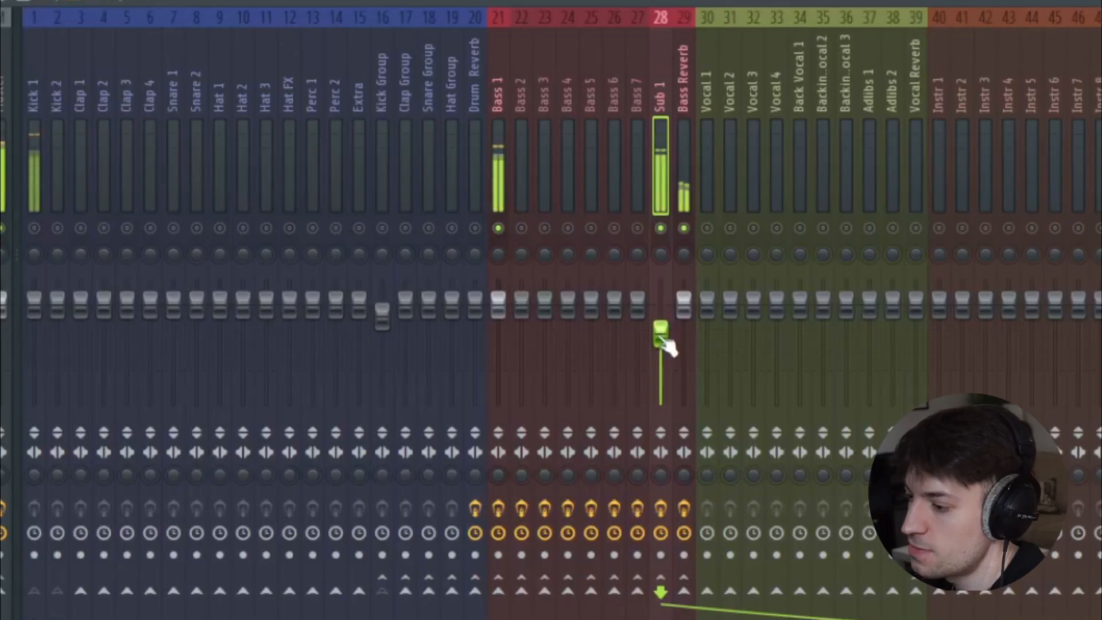
left_click_drag(666, 343, 665, 341)
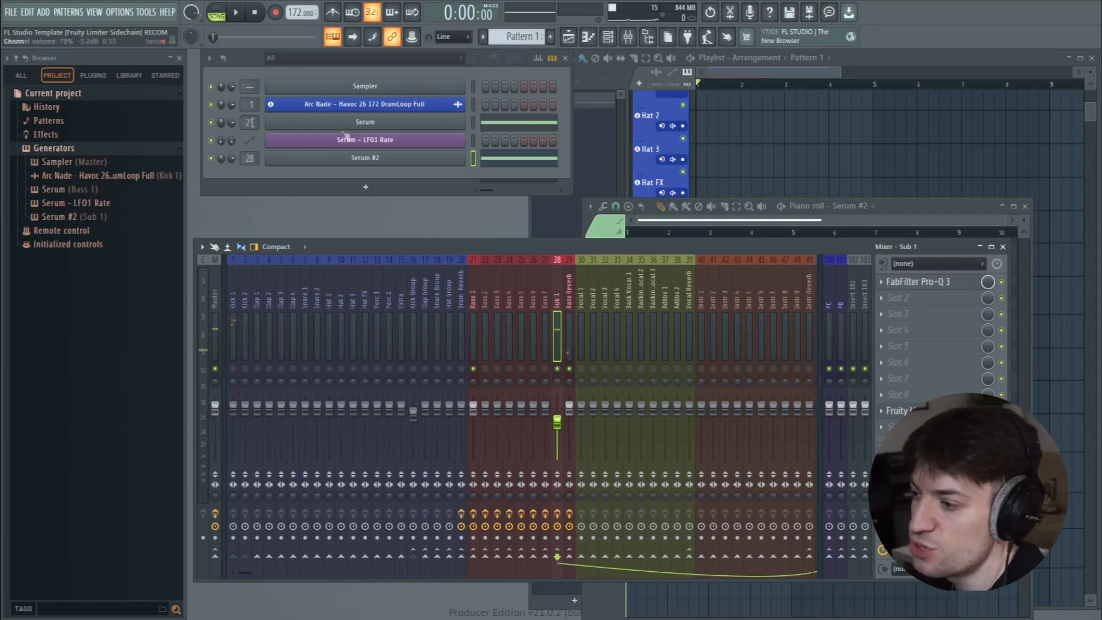
Play the arrangement without the piano roll and mixer open, and copy the Pattern 1 clip to after the original on Bass 1
left_click(1024, 206)
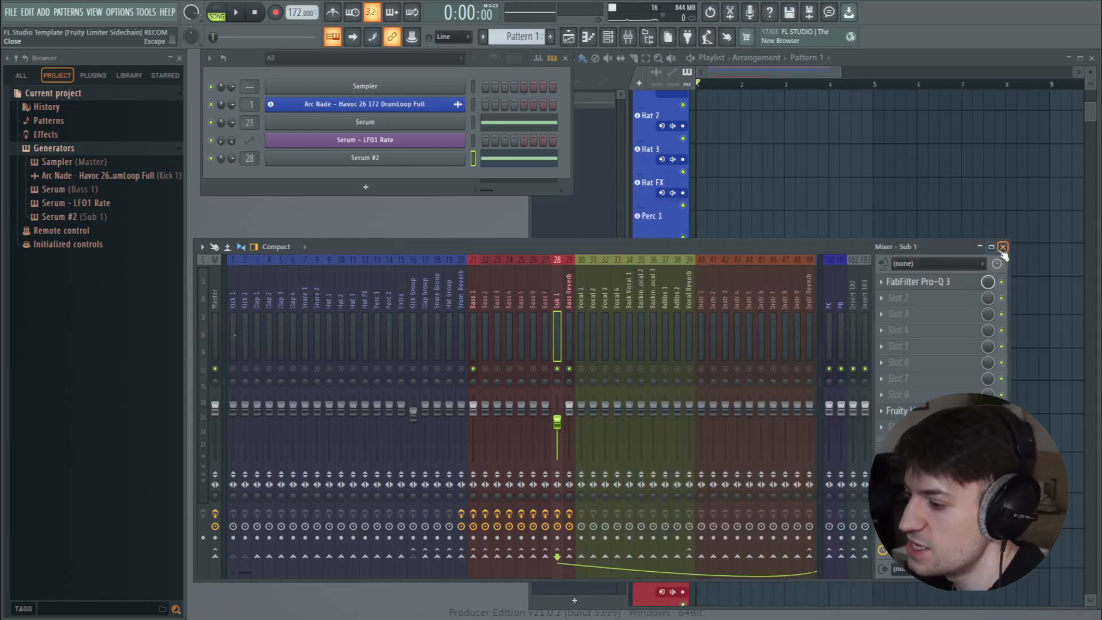
left_click(1003, 247)
scroll(716, 265, "up", 5)
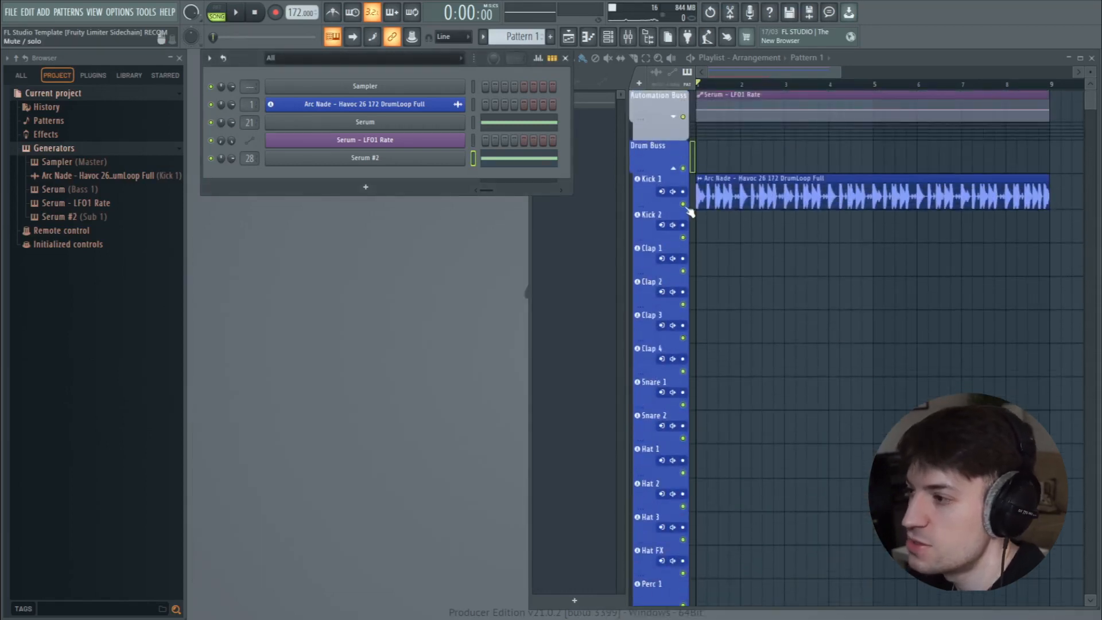
key("F9")
key("space")
key("F9")
scroll(876, 315, "down", 6)
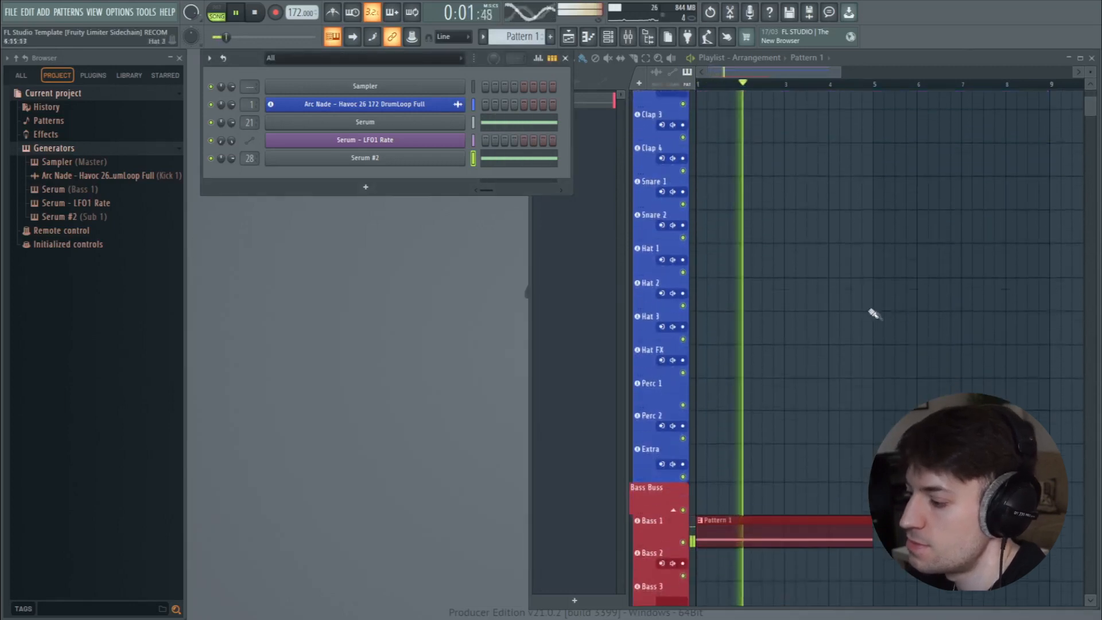
left_click_drag(732, 370, 922, 371, "shift")
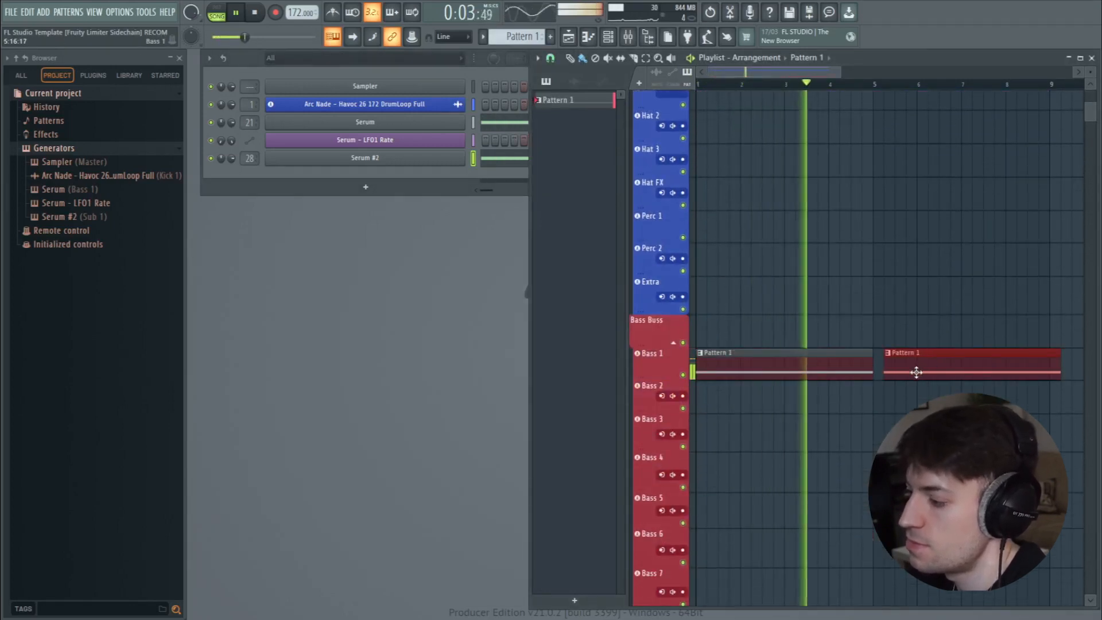
scroll(861, 373, "up", 6)
key("space")
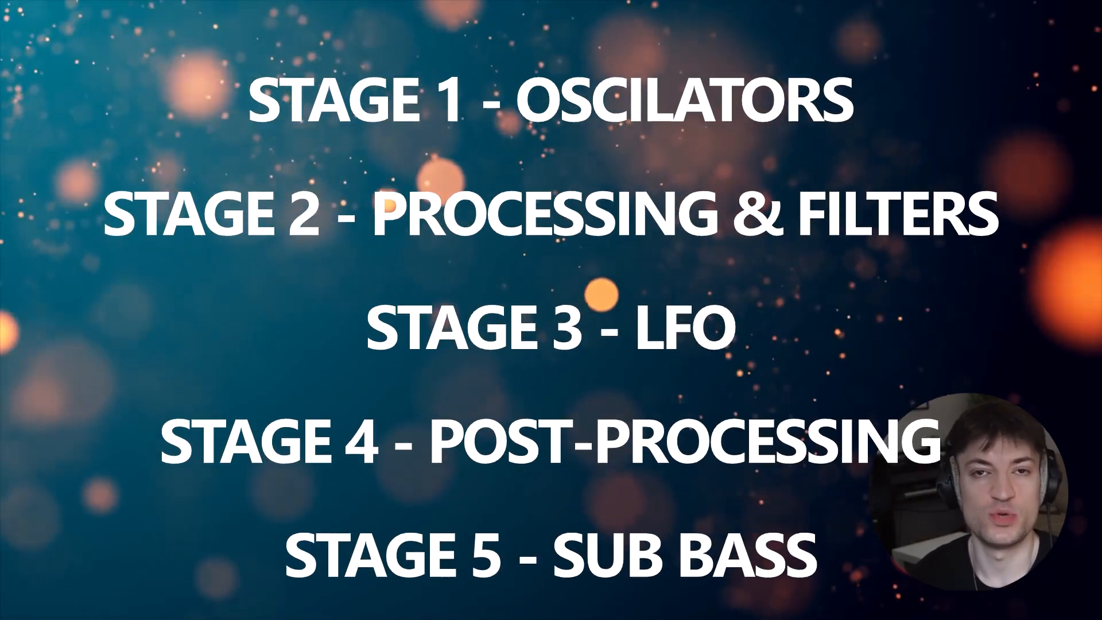